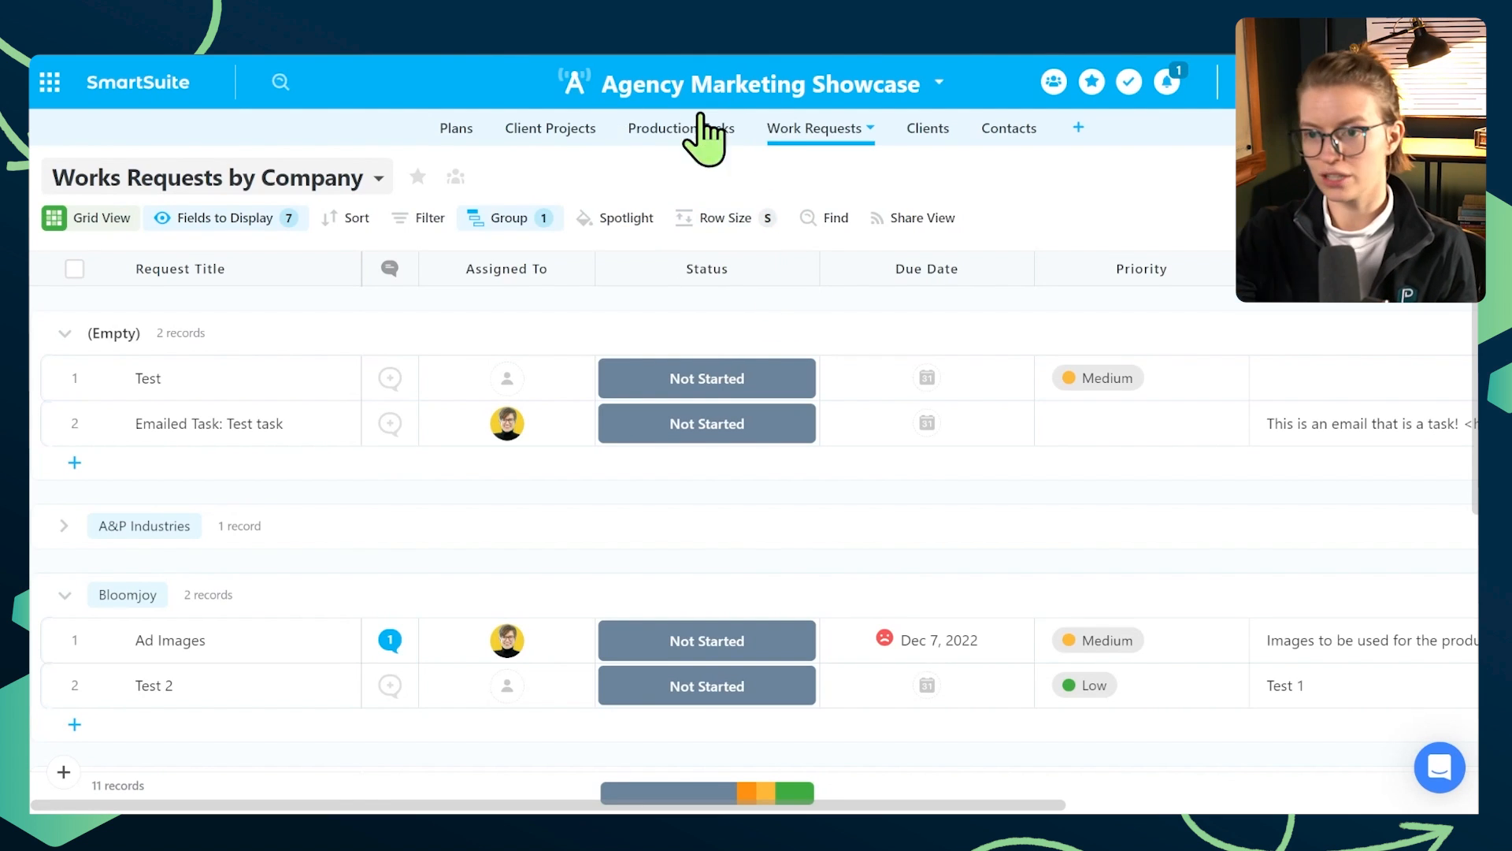
# - Create a new public Card view of the work requests named "Scrum View"
pyautogui.scroll(-10, 646, 347)
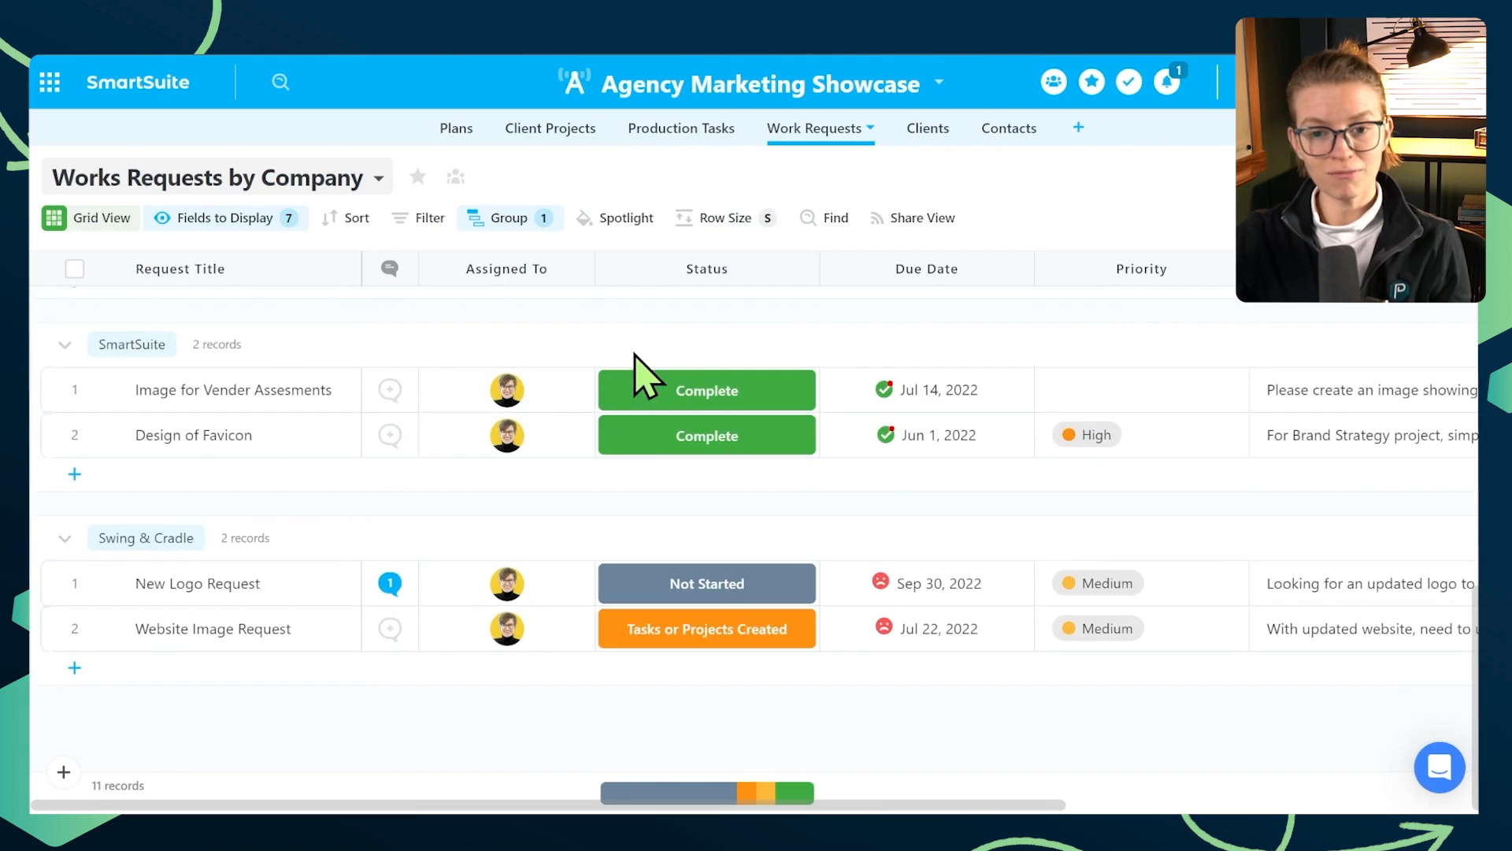
pyautogui.scroll(10, 635, 372)
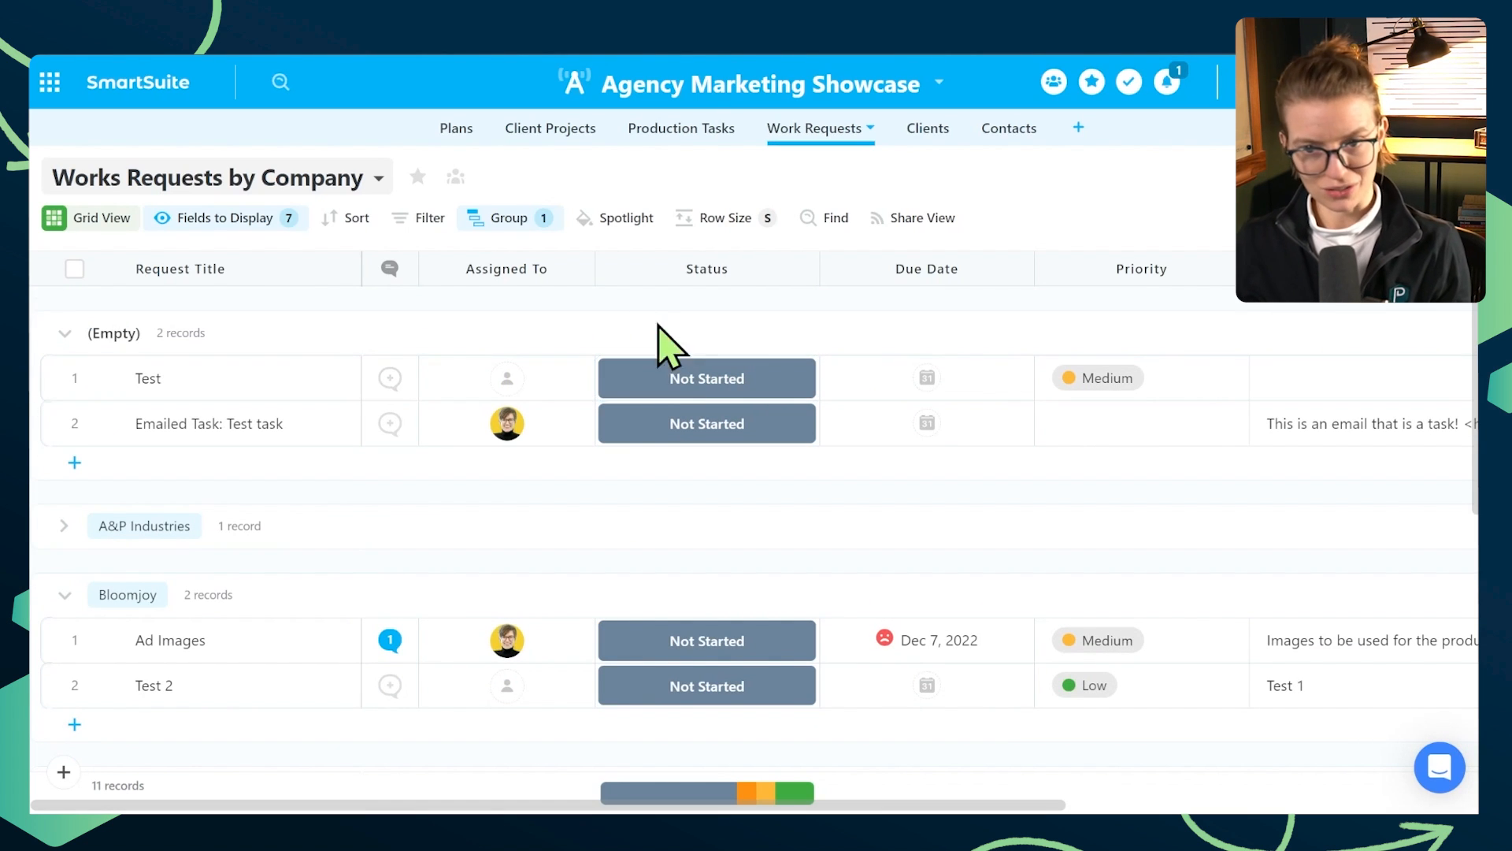
pyautogui.click(353, 186)
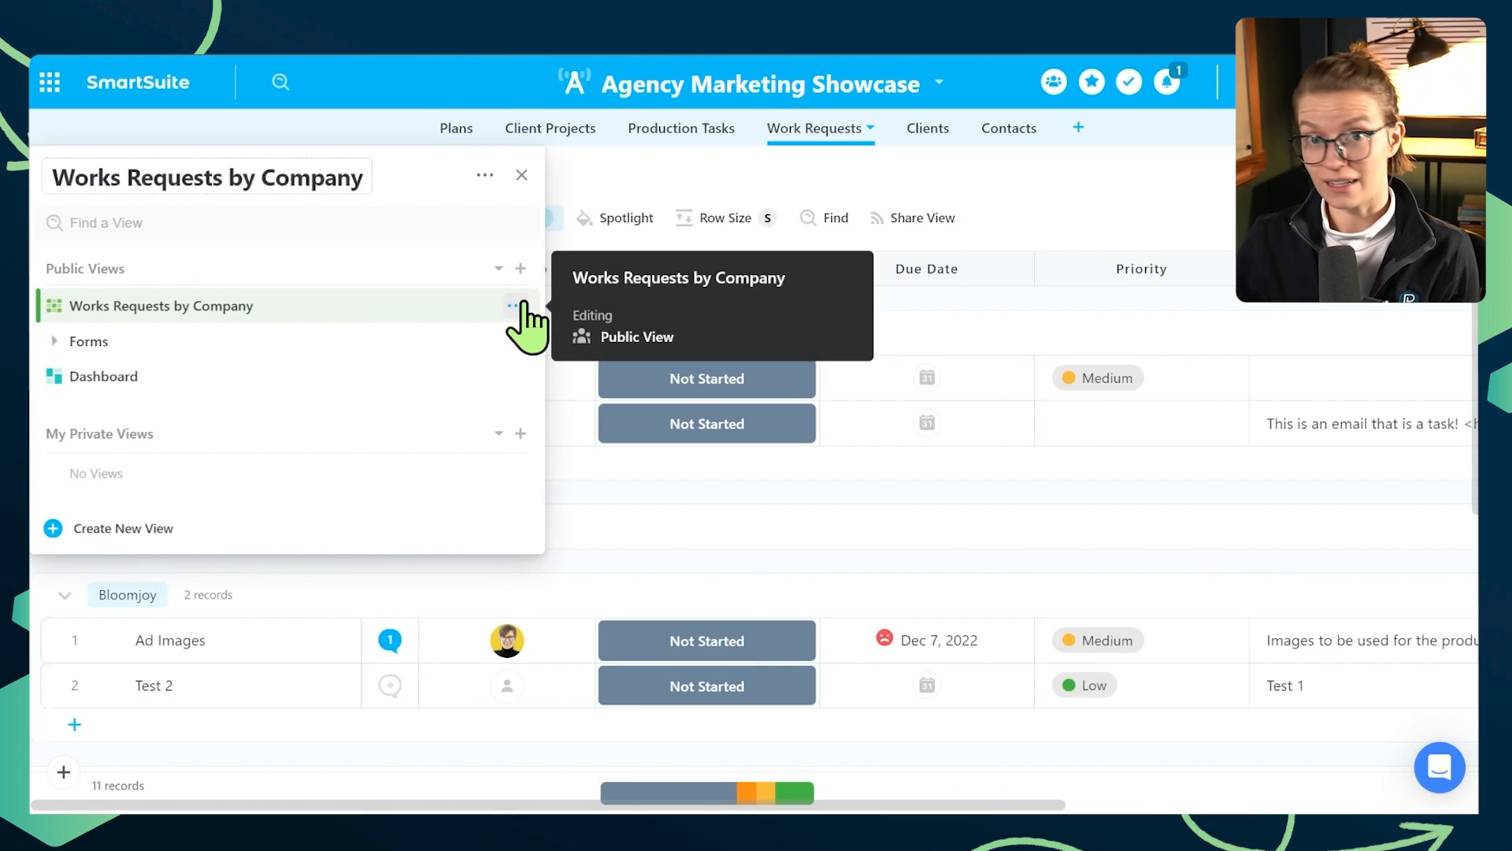
pyautogui.click(521, 269)
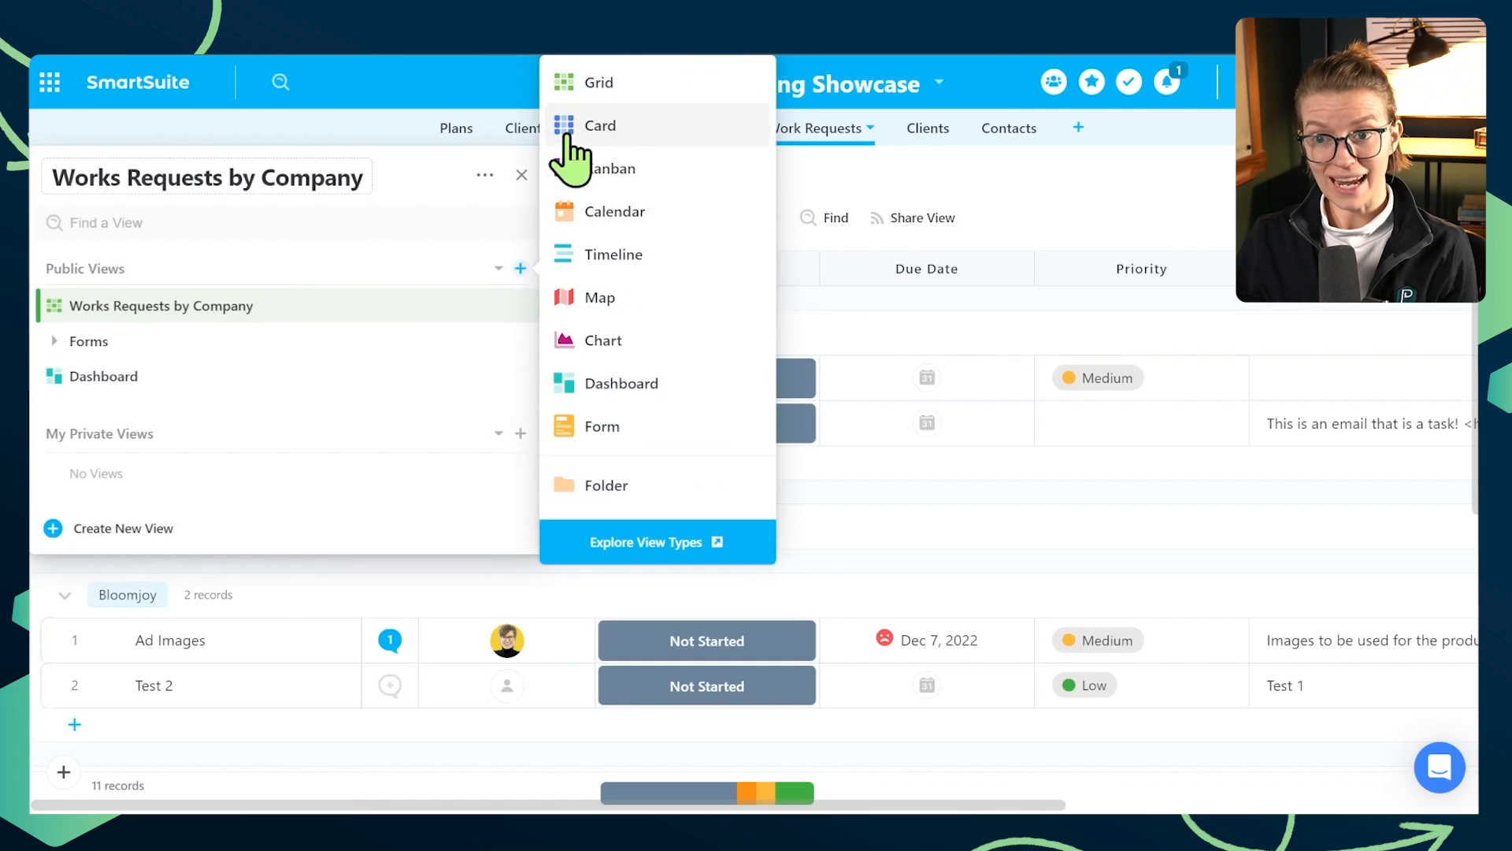
pyautogui.click(571, 132)
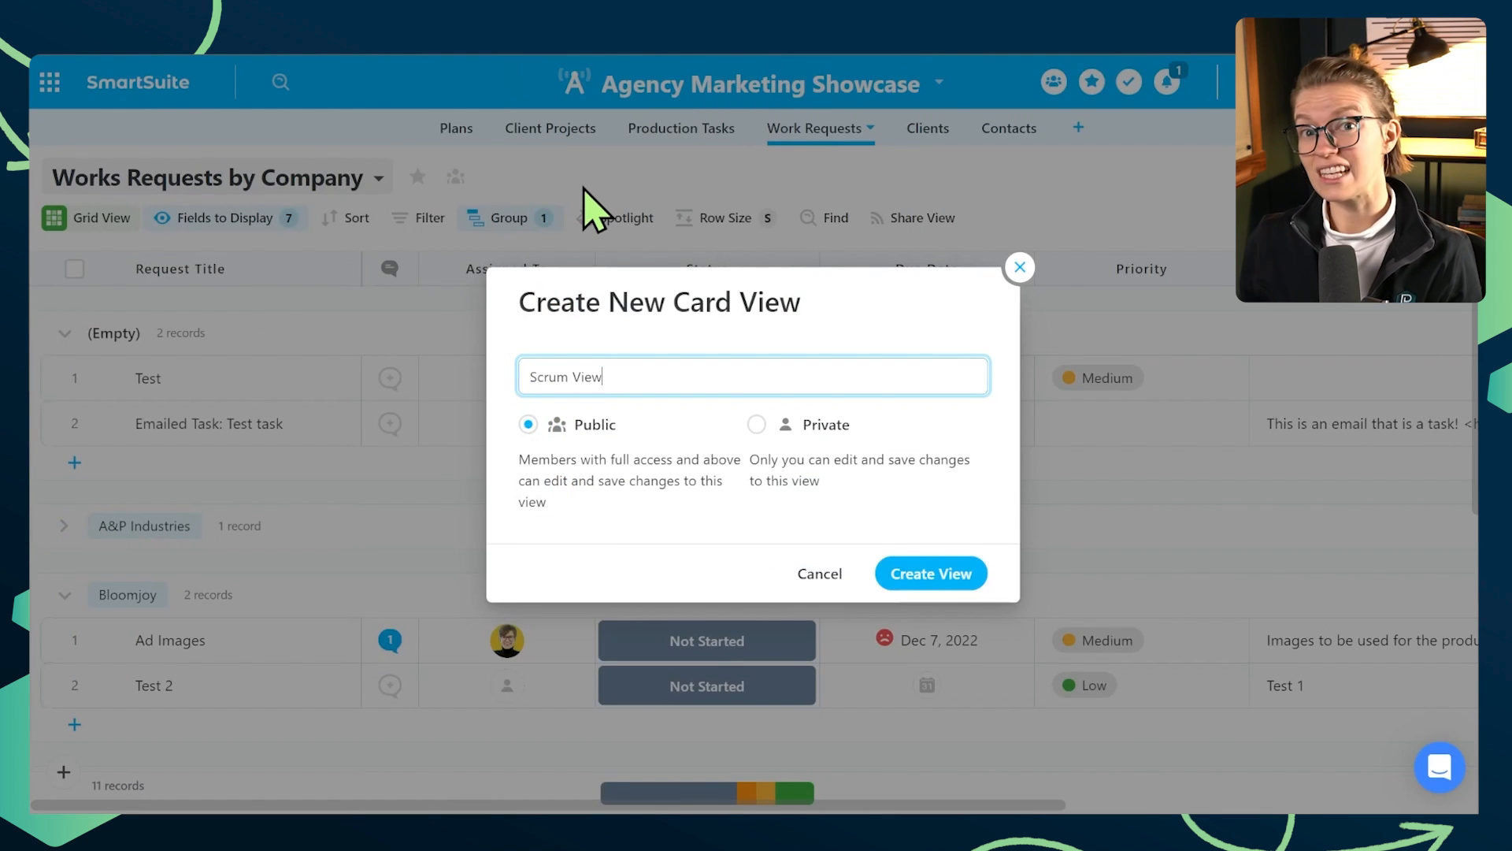
pyautogui.click(919, 574)
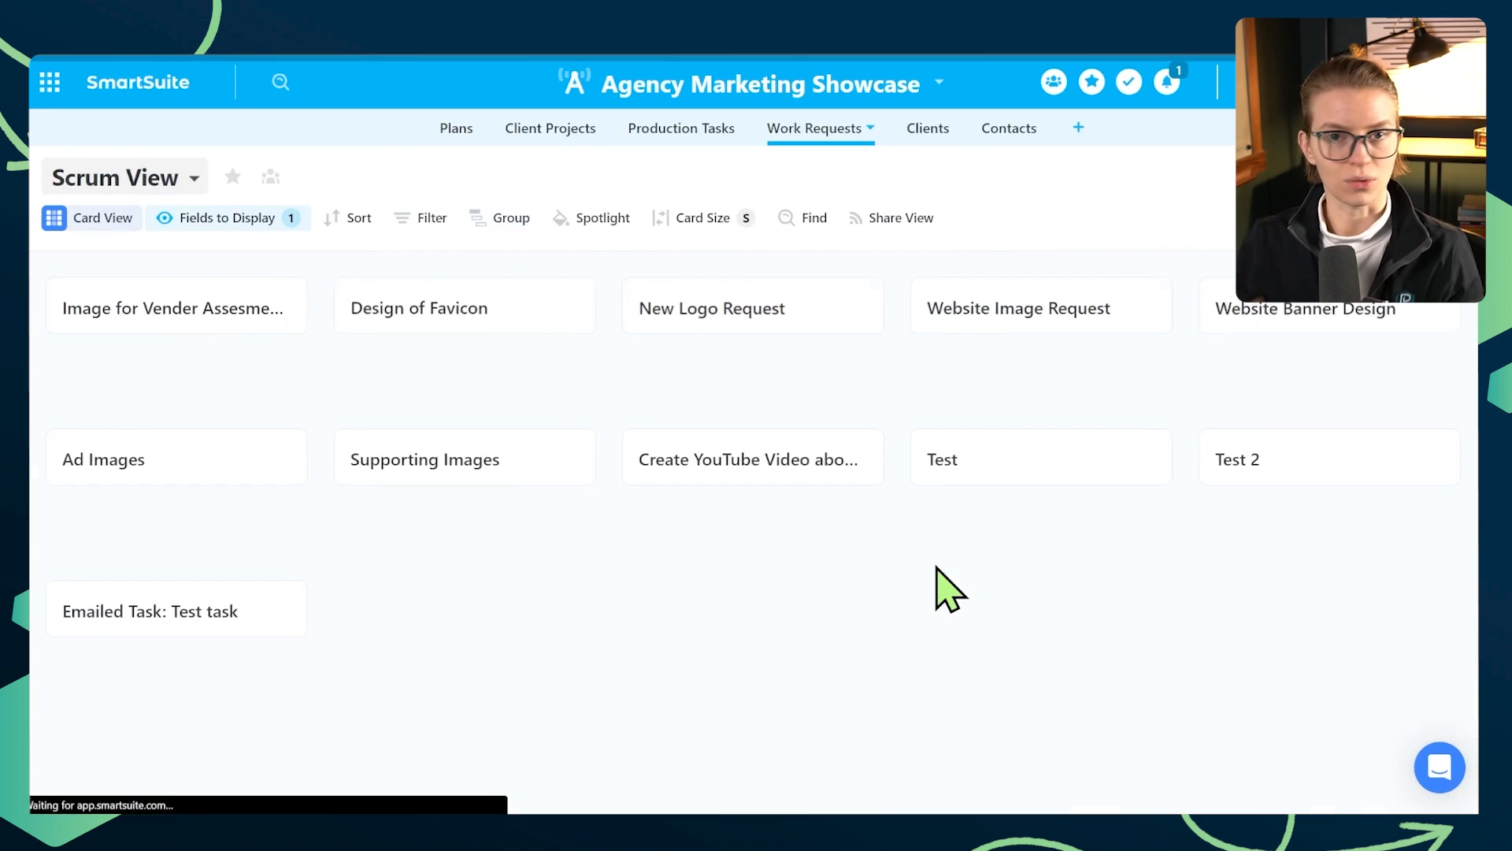
# - Star the Scrum View and display the Due Date, Signature and Assigned To fields on its cards
pyautogui.click(232, 178)
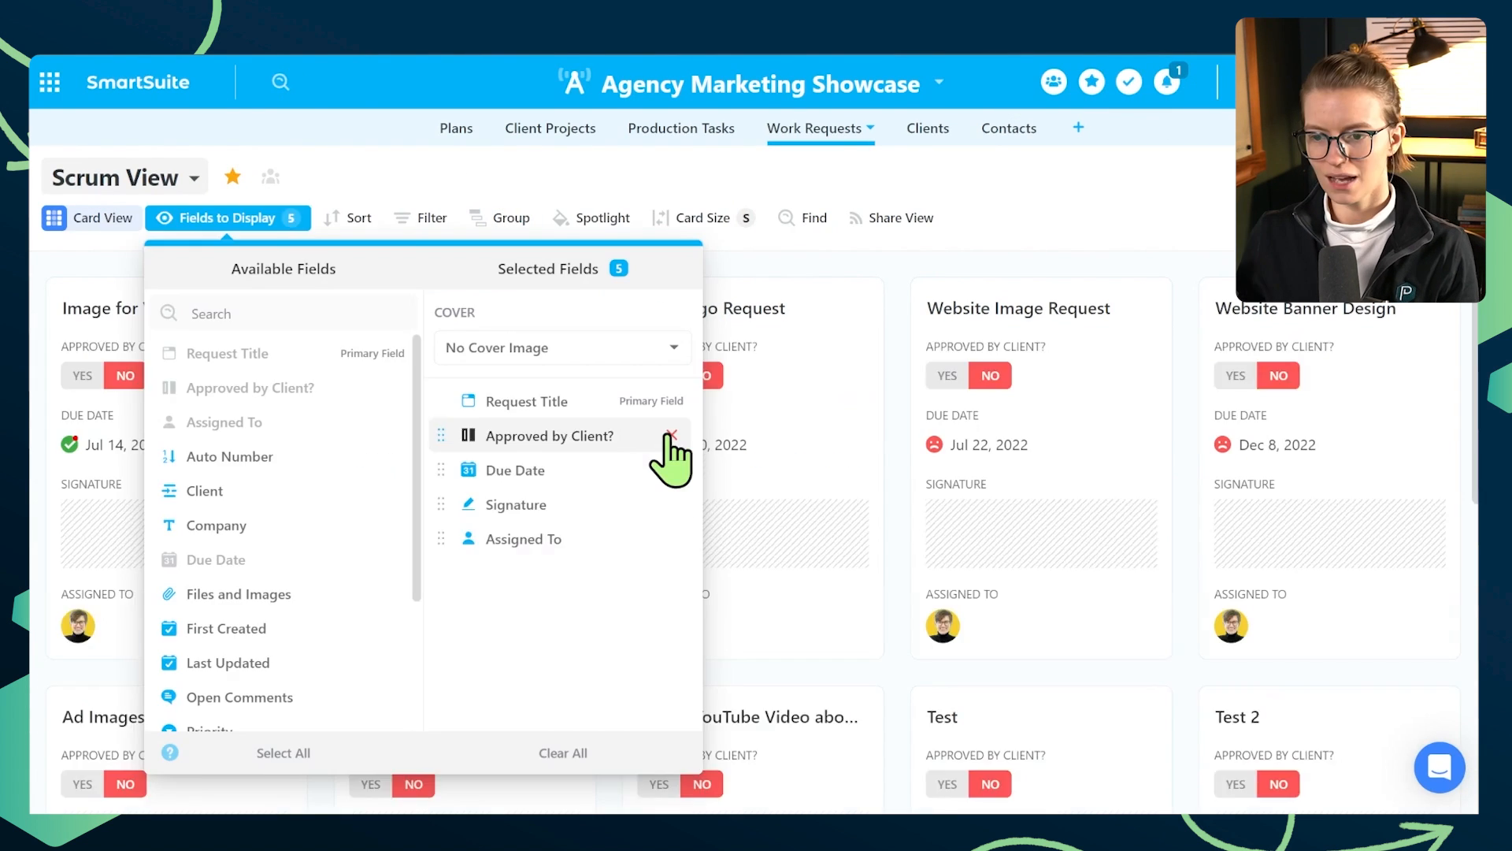
pyautogui.click(672, 449)
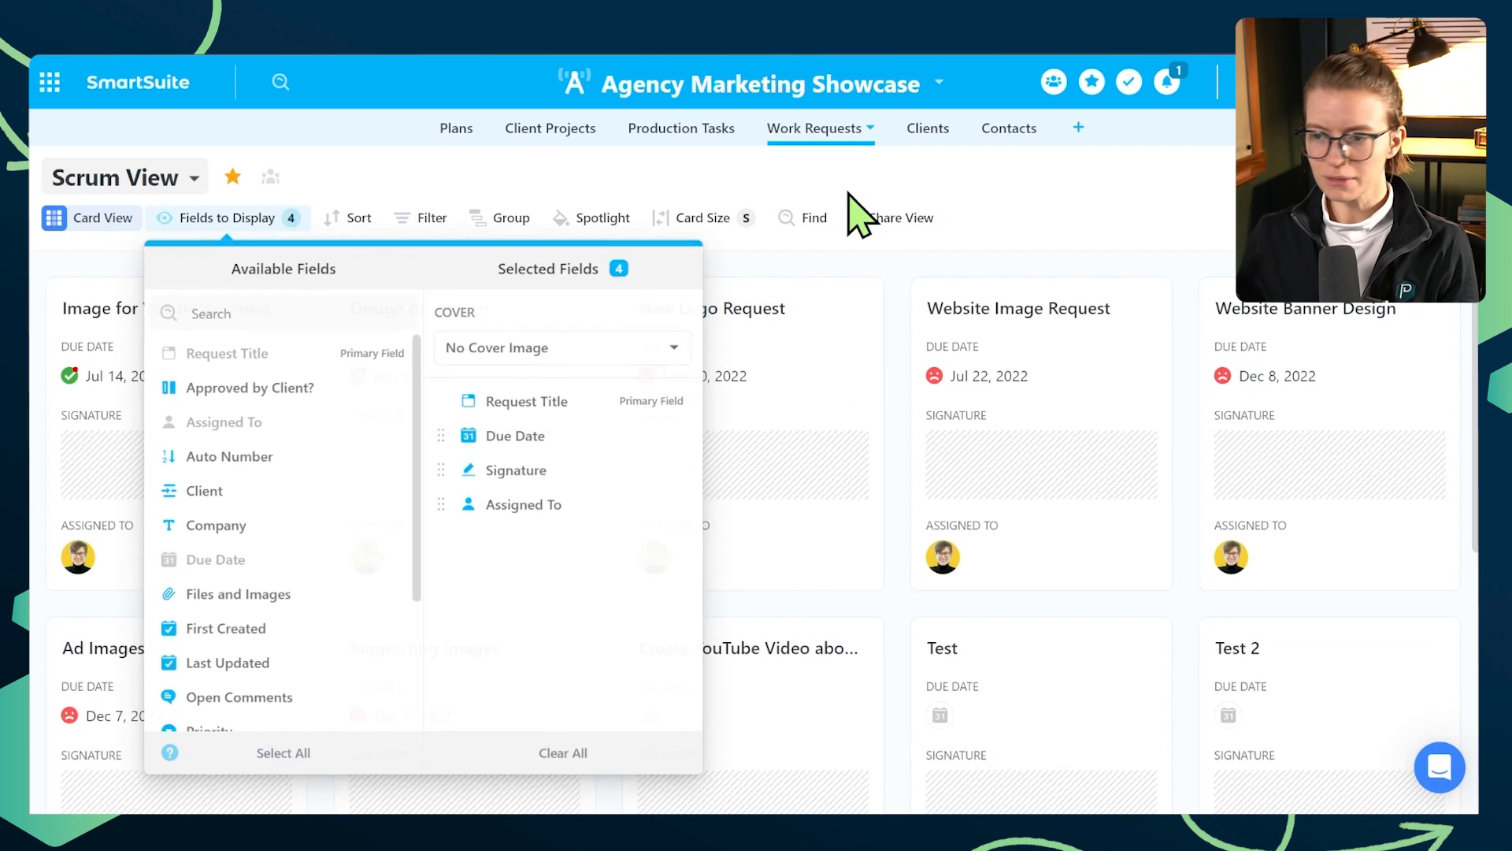
pyautogui.click(854, 212)
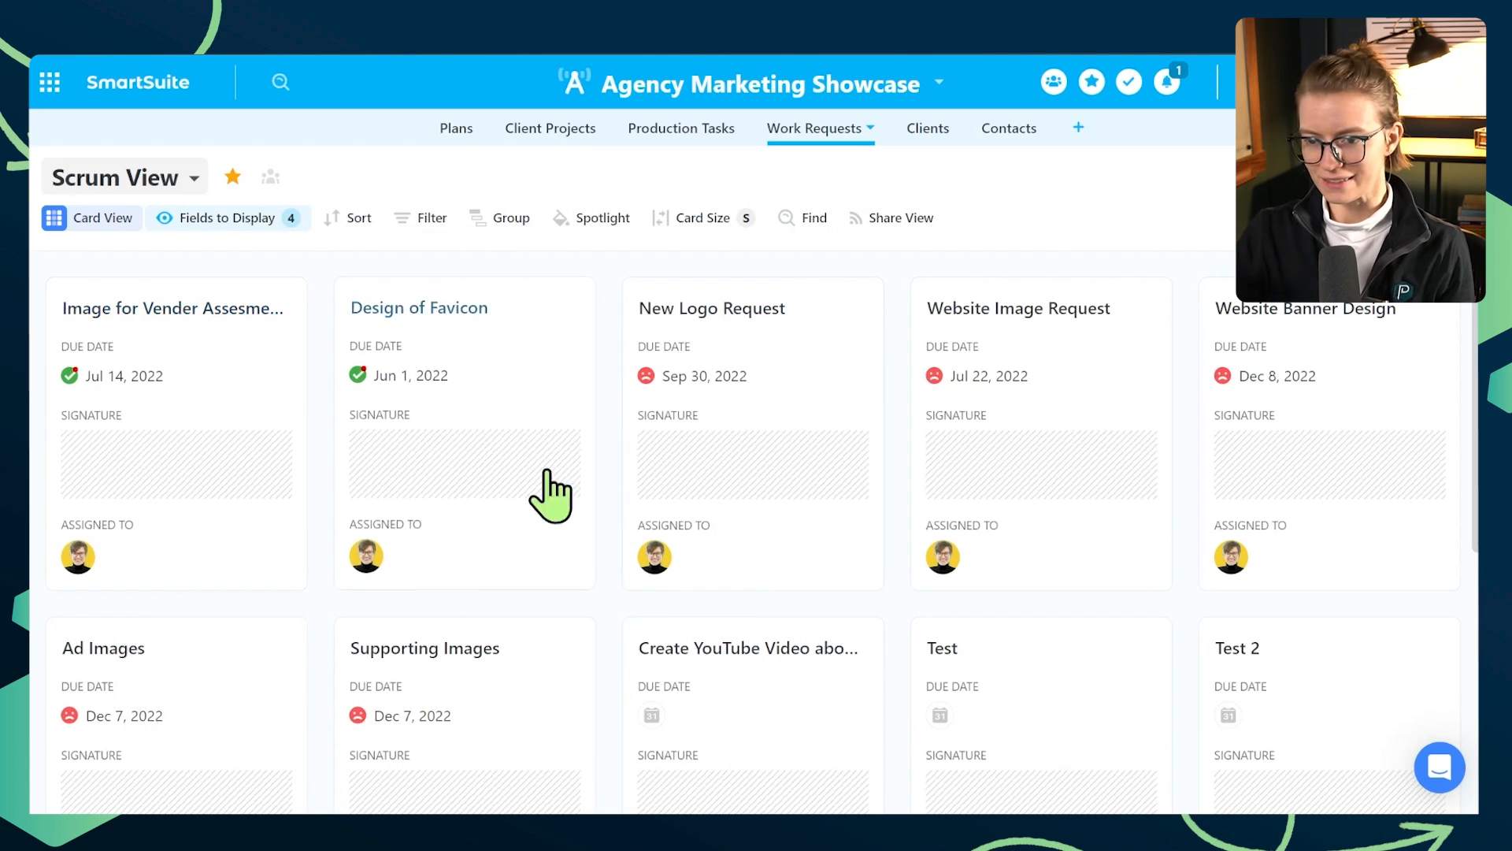
# - Add a spotlight to the Scrum View for records where Due Date is Today
pyautogui.click(603, 218)
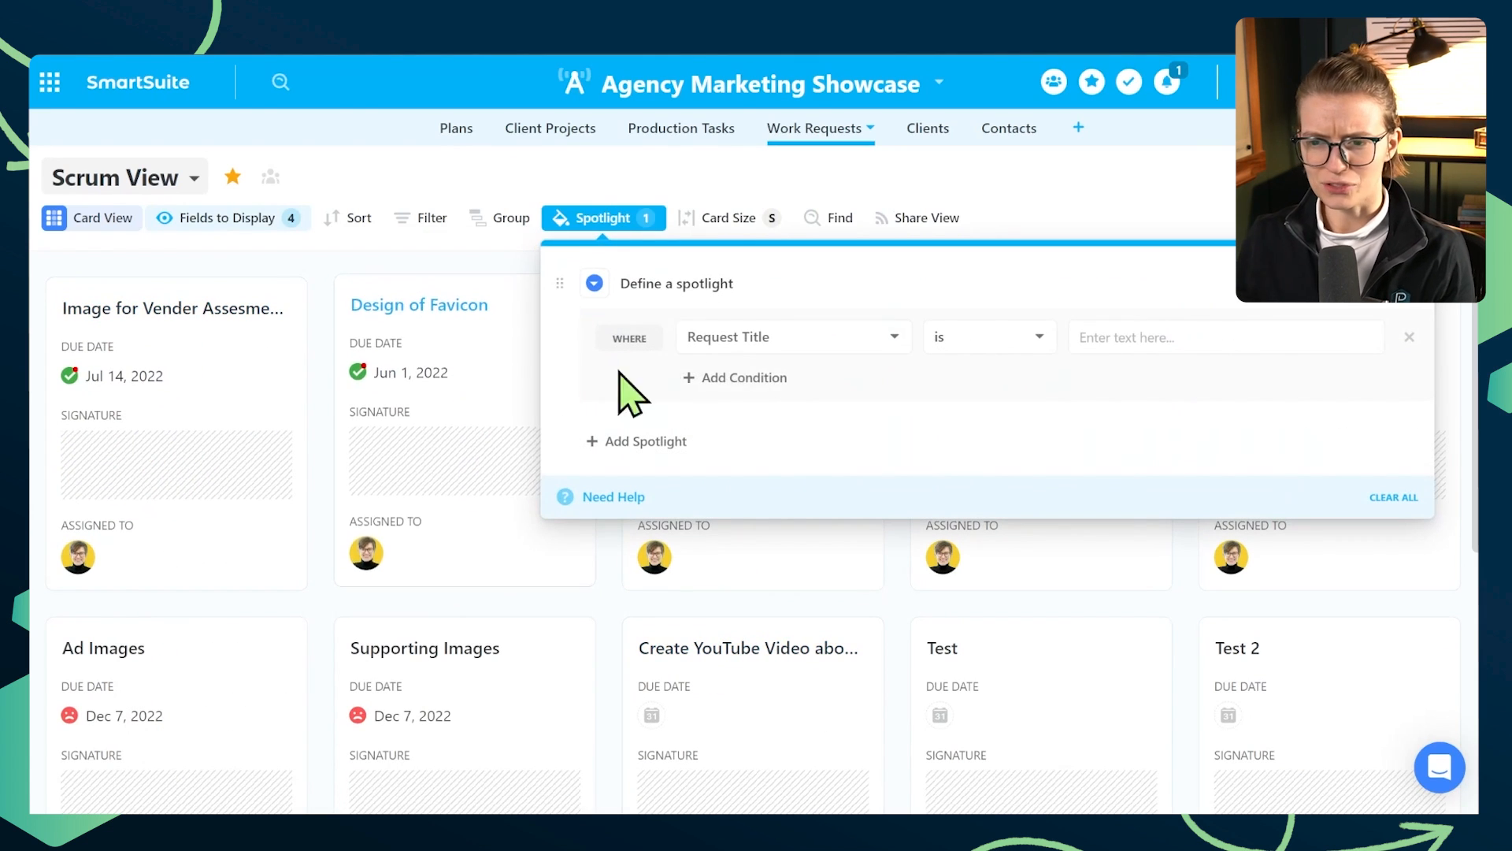
pyautogui.click(750, 342)
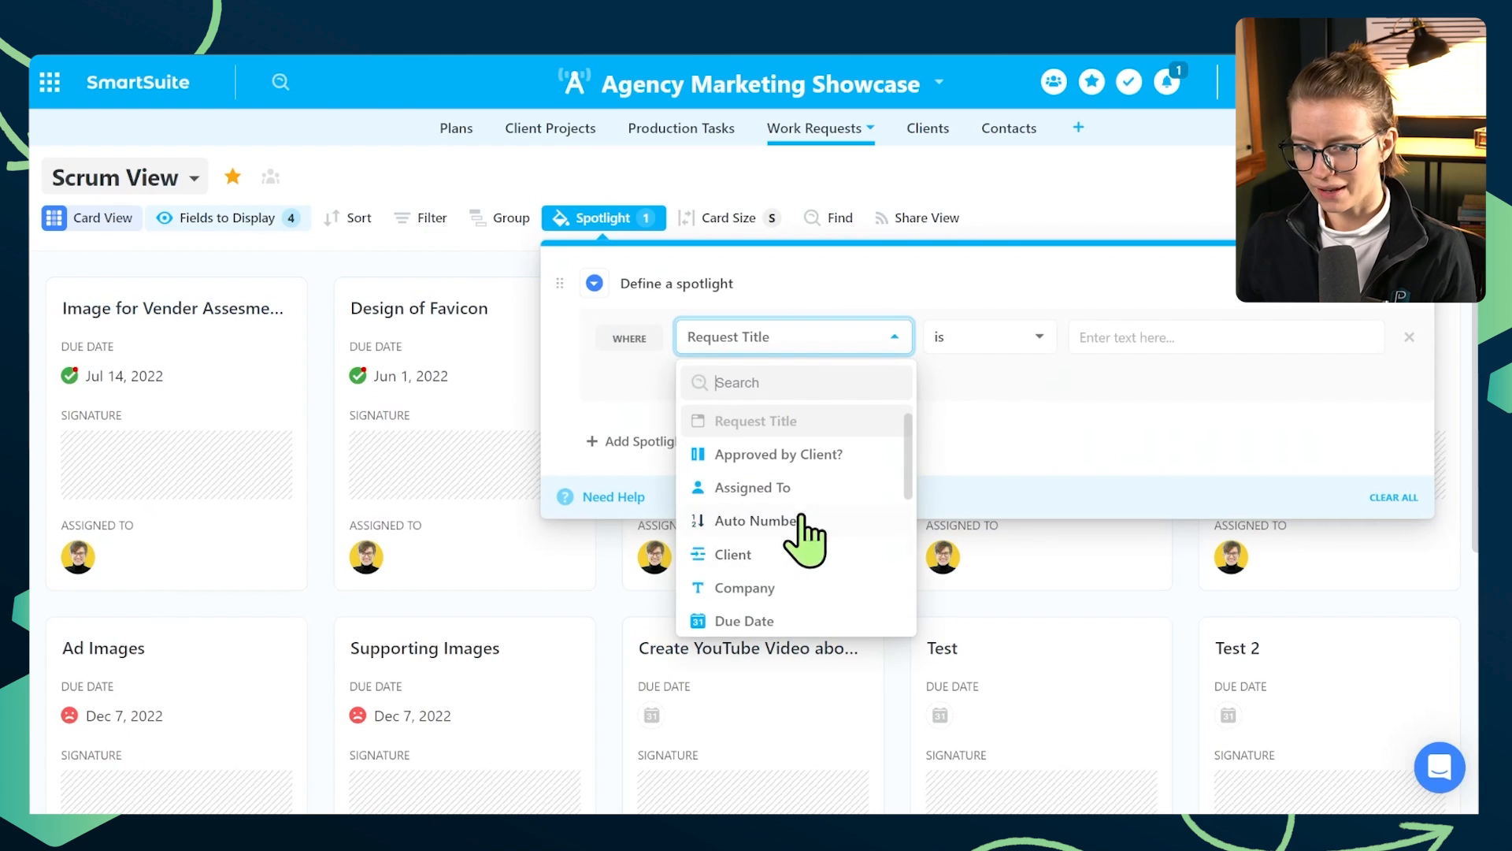
pyautogui.click(802, 615)
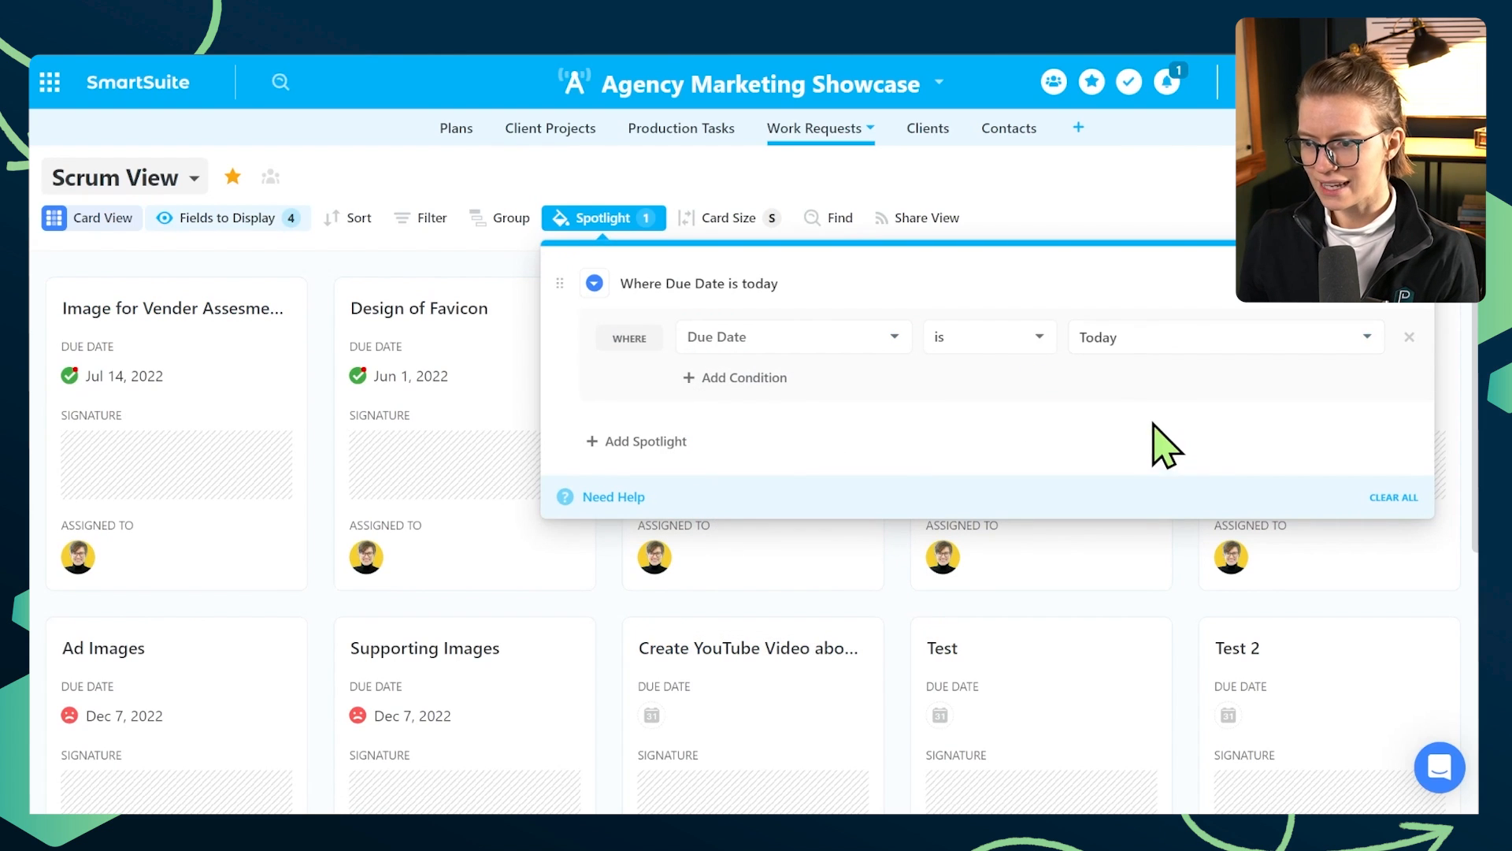
pyautogui.click(305, 315)
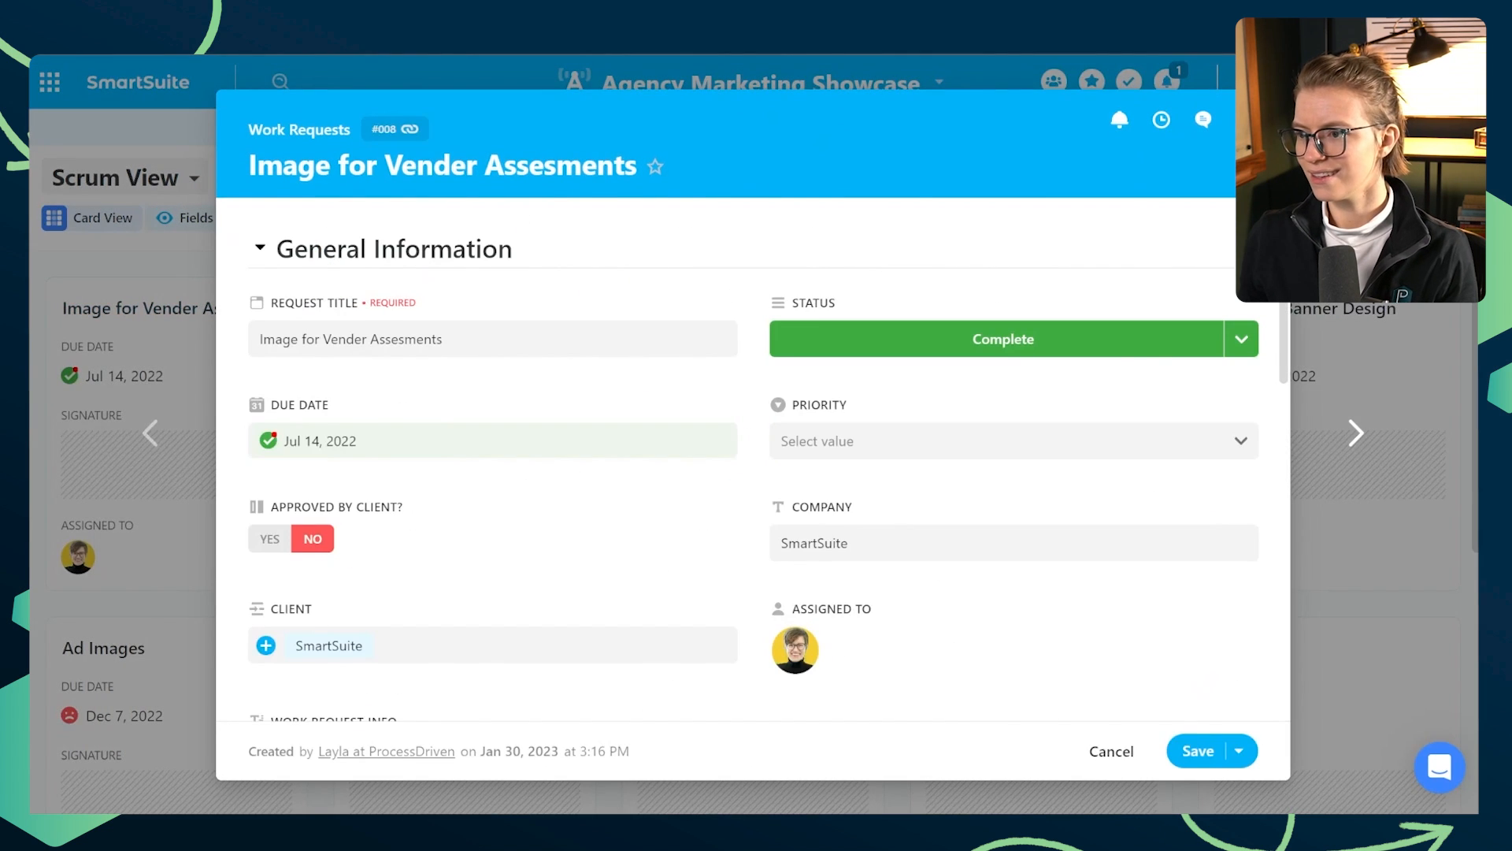
pyautogui.press('Escape')
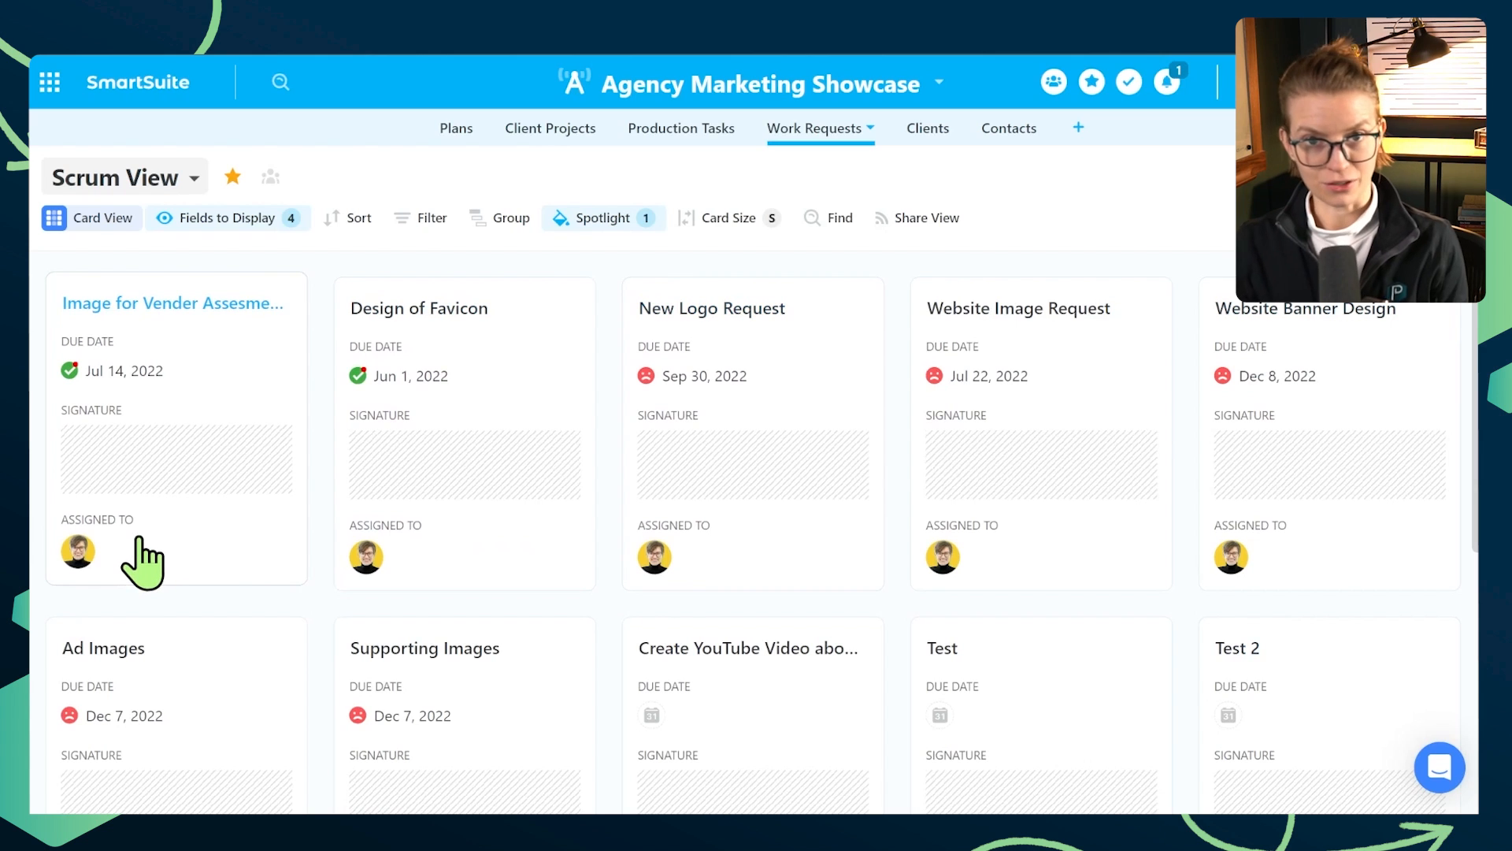
# - Filter the Scrum View to records where Status is Complete
pyautogui.click(405, 219)
pyautogui.click(513, 293)
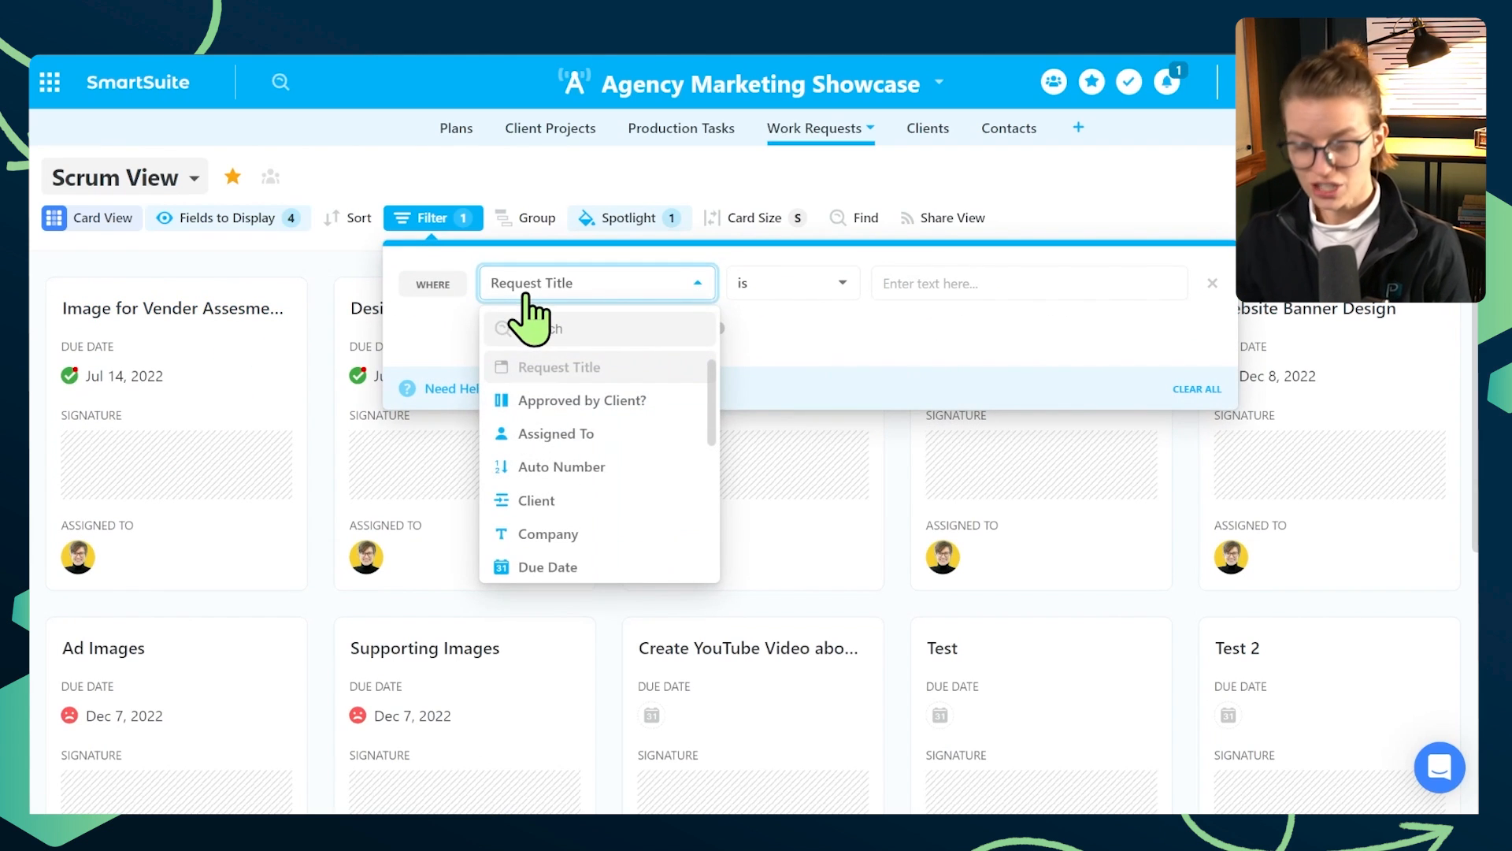
pyautogui.write('statu')
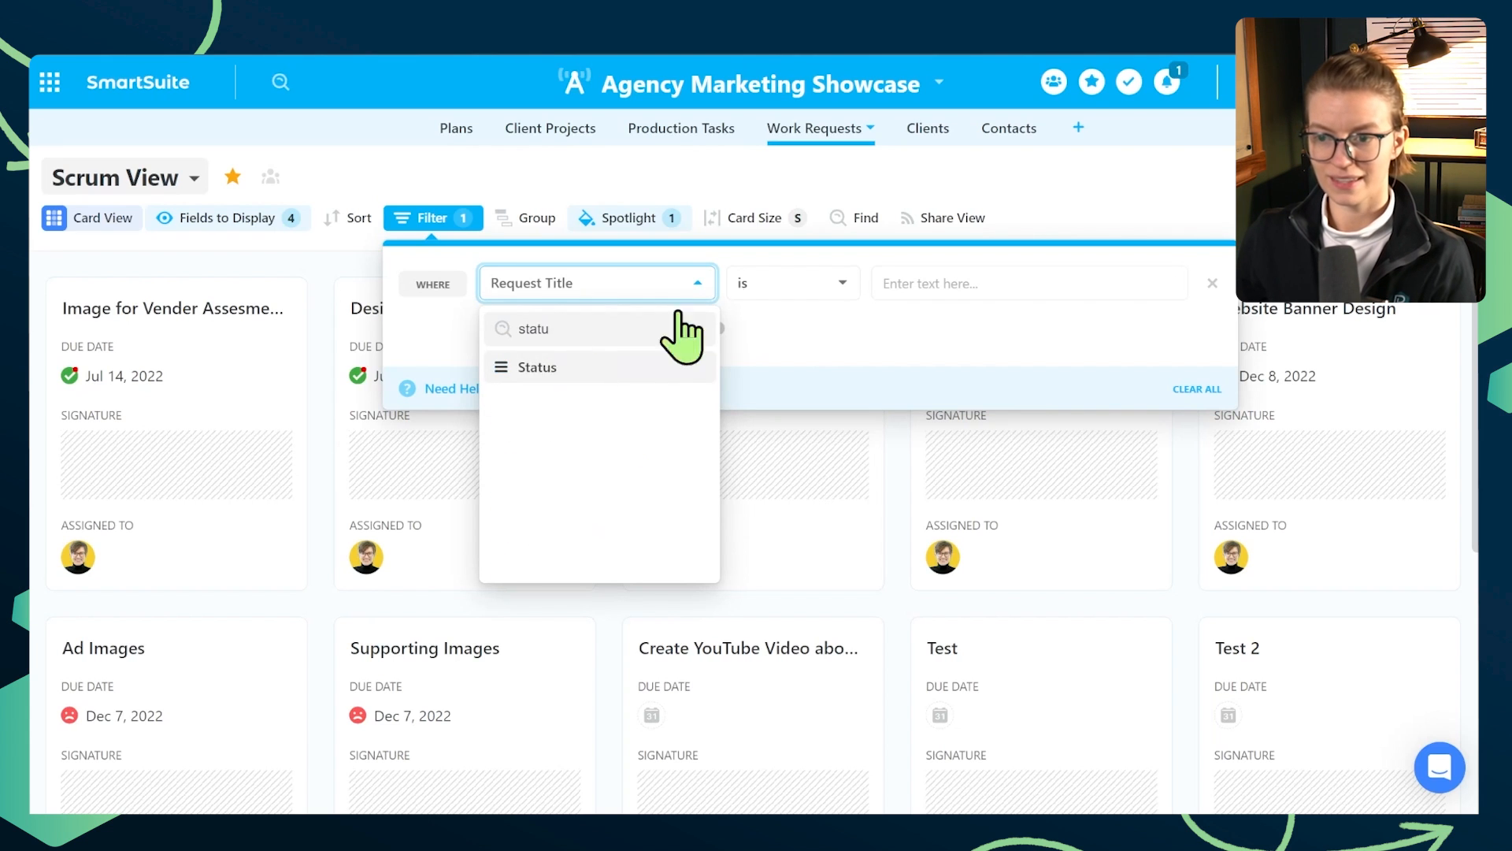
pyautogui.click(630, 367)
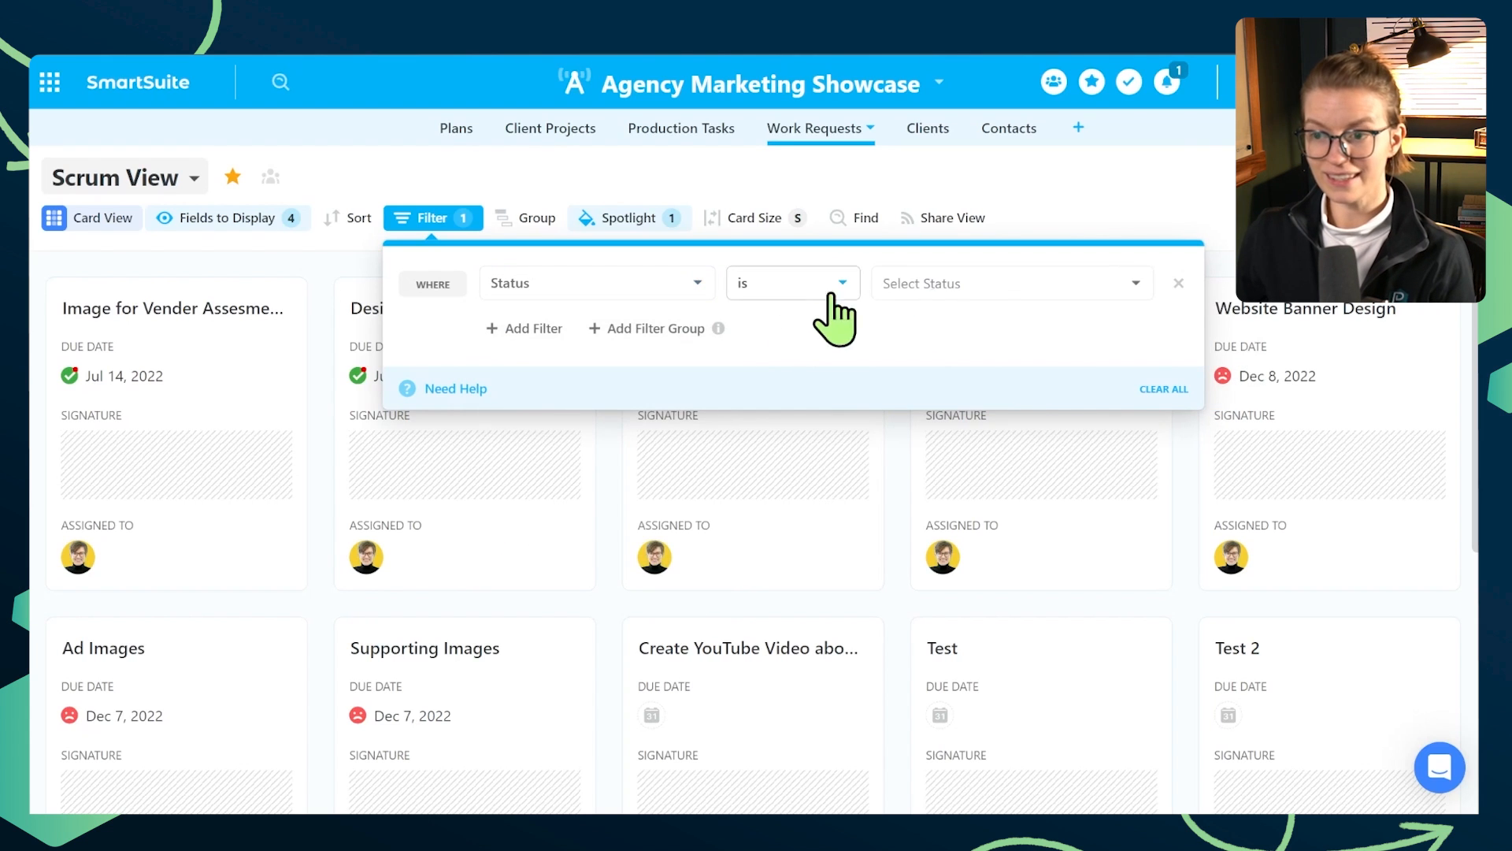
pyautogui.click(984, 283)
pyautogui.click(914, 452)
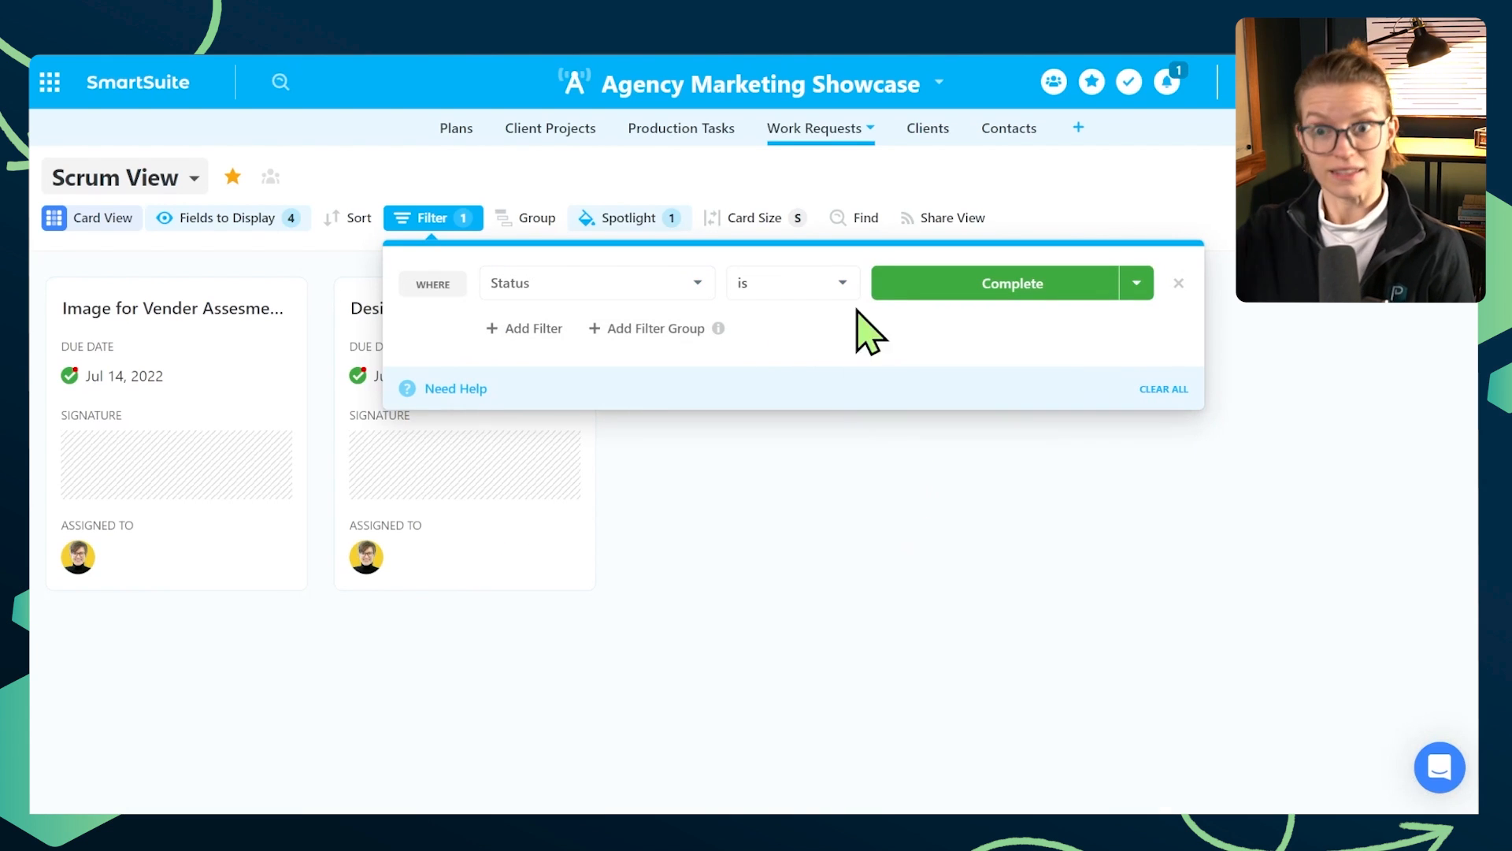
pyautogui.click(1097, 190)
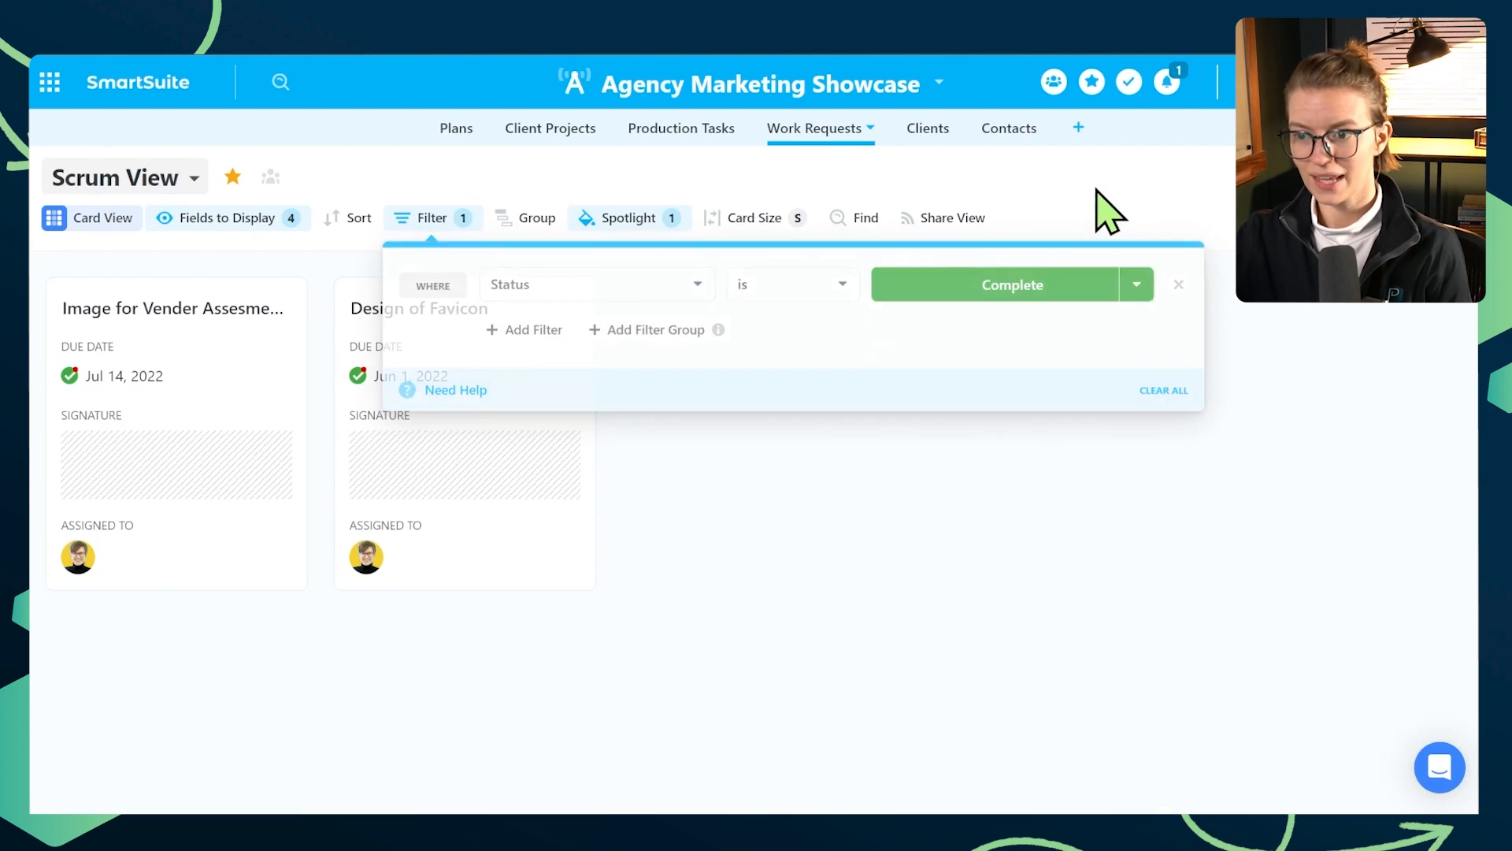
# - Sort the cards by Due Date in ascending order (1 → 9)
pyautogui.click(351, 219)
pyautogui.click(447, 311)
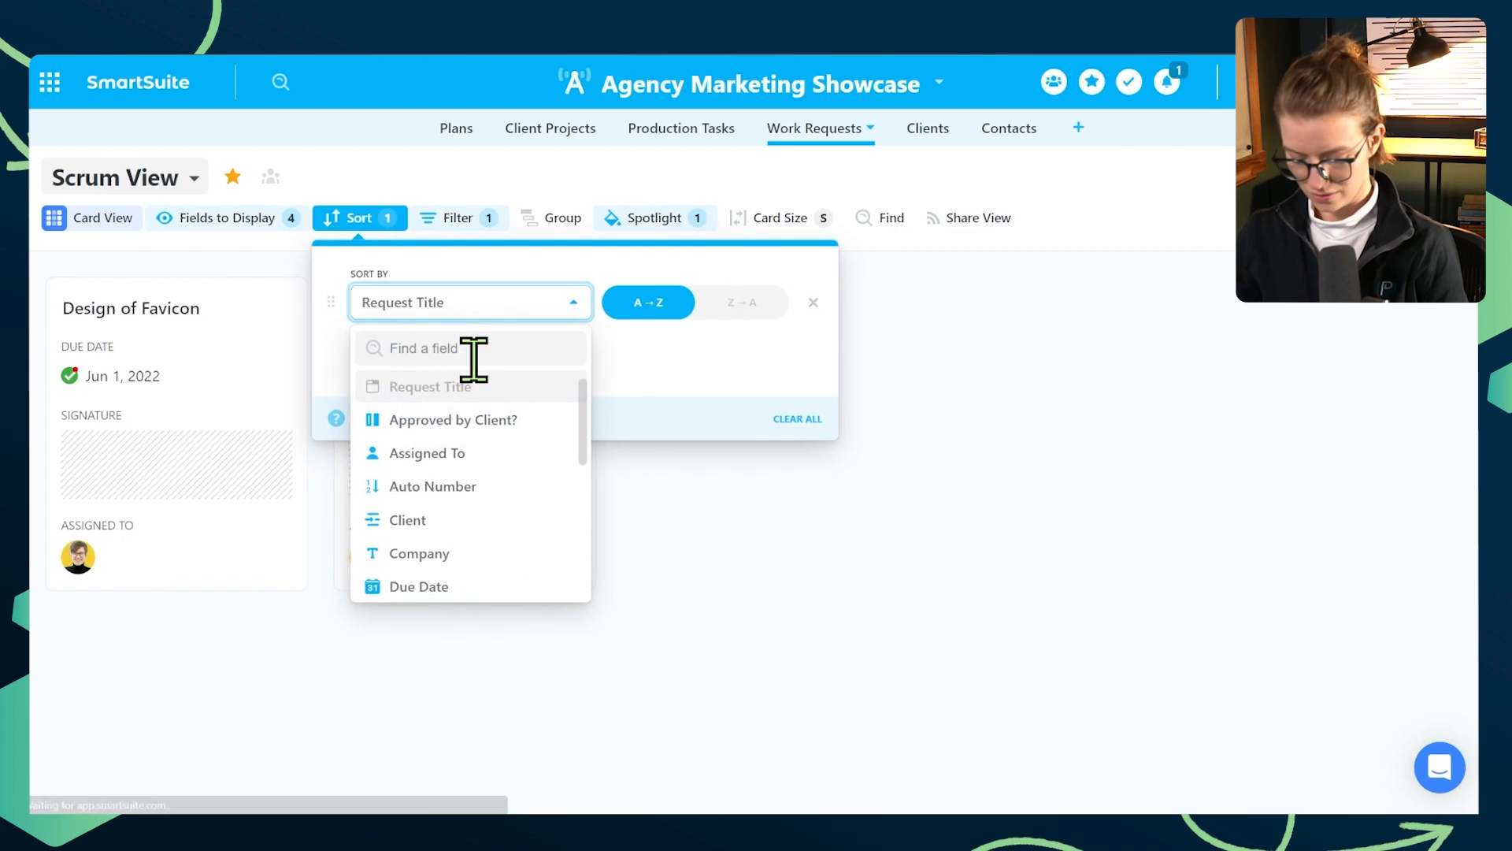
pyautogui.write('due')
pyautogui.click(537, 386)
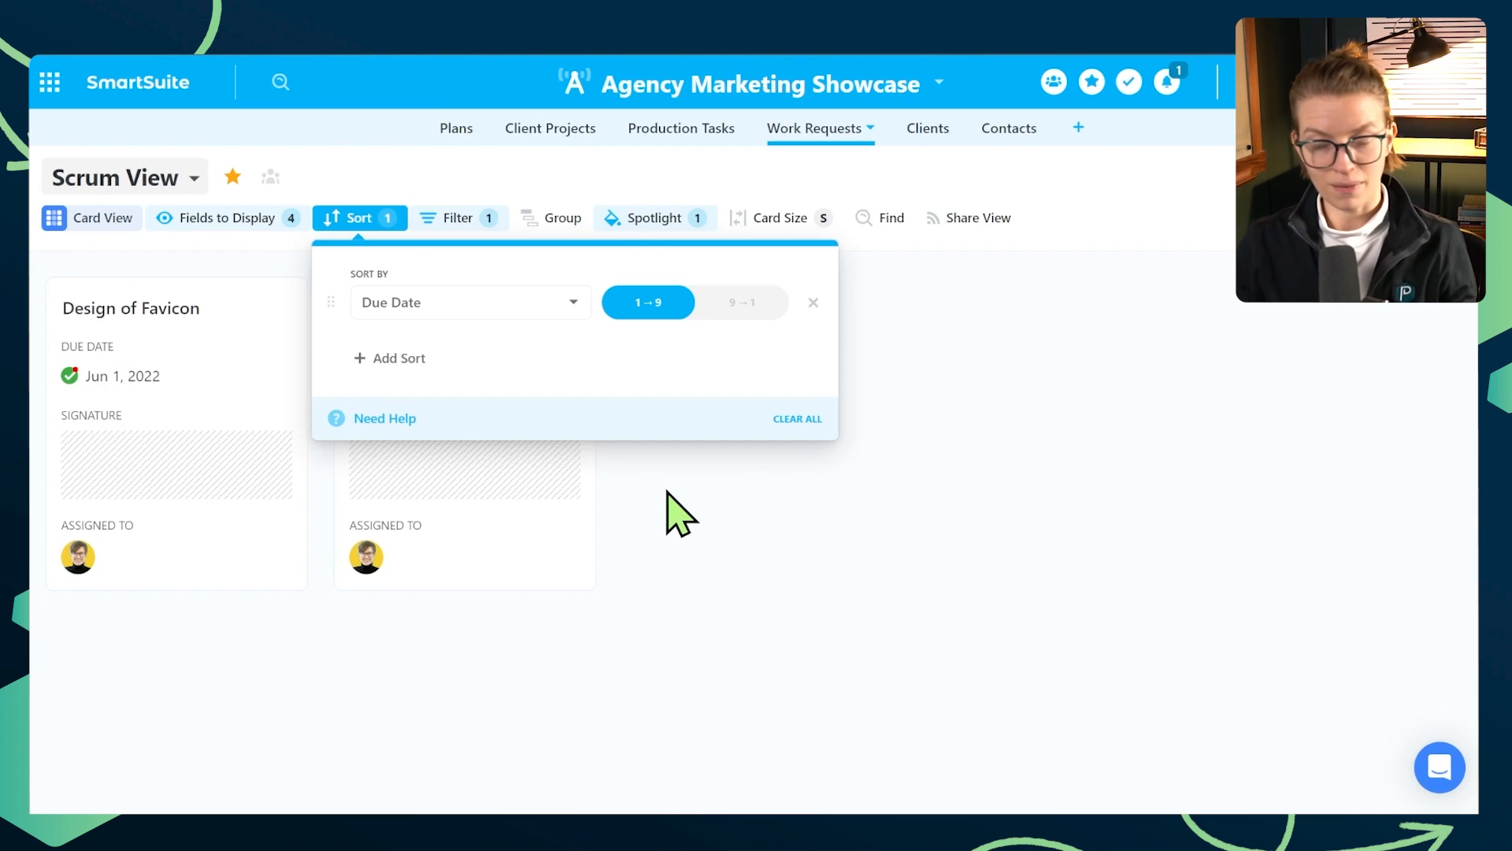
pyautogui.click(725, 476)
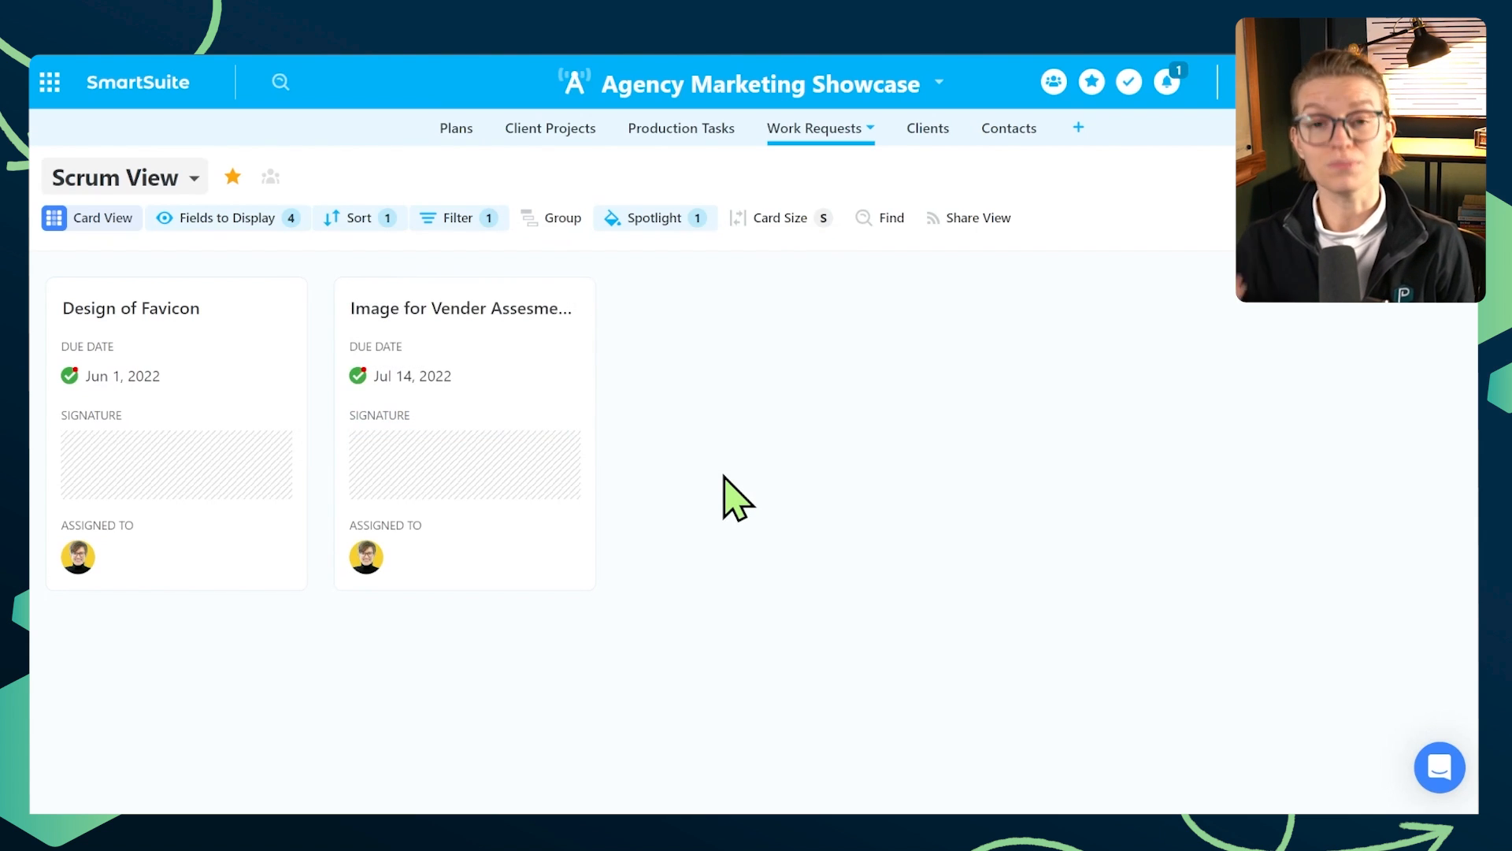
# - Group the cards by Assigned To in A → Z order and collapse all groups
pyautogui.click(568, 220)
pyautogui.click(619, 302)
pyautogui.click(622, 447)
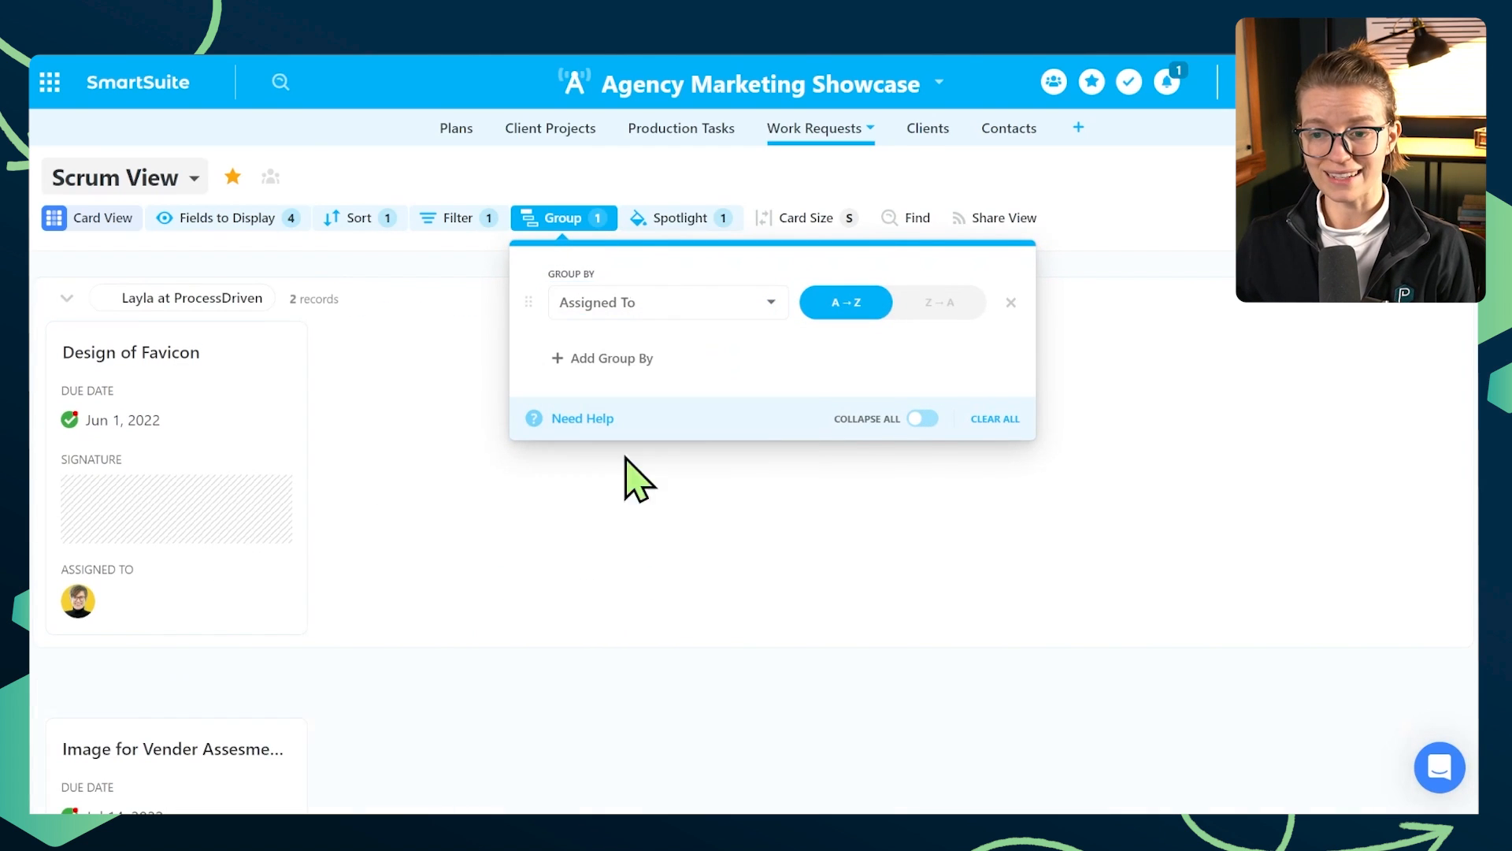
pyautogui.click(920, 419)
pyautogui.click(890, 543)
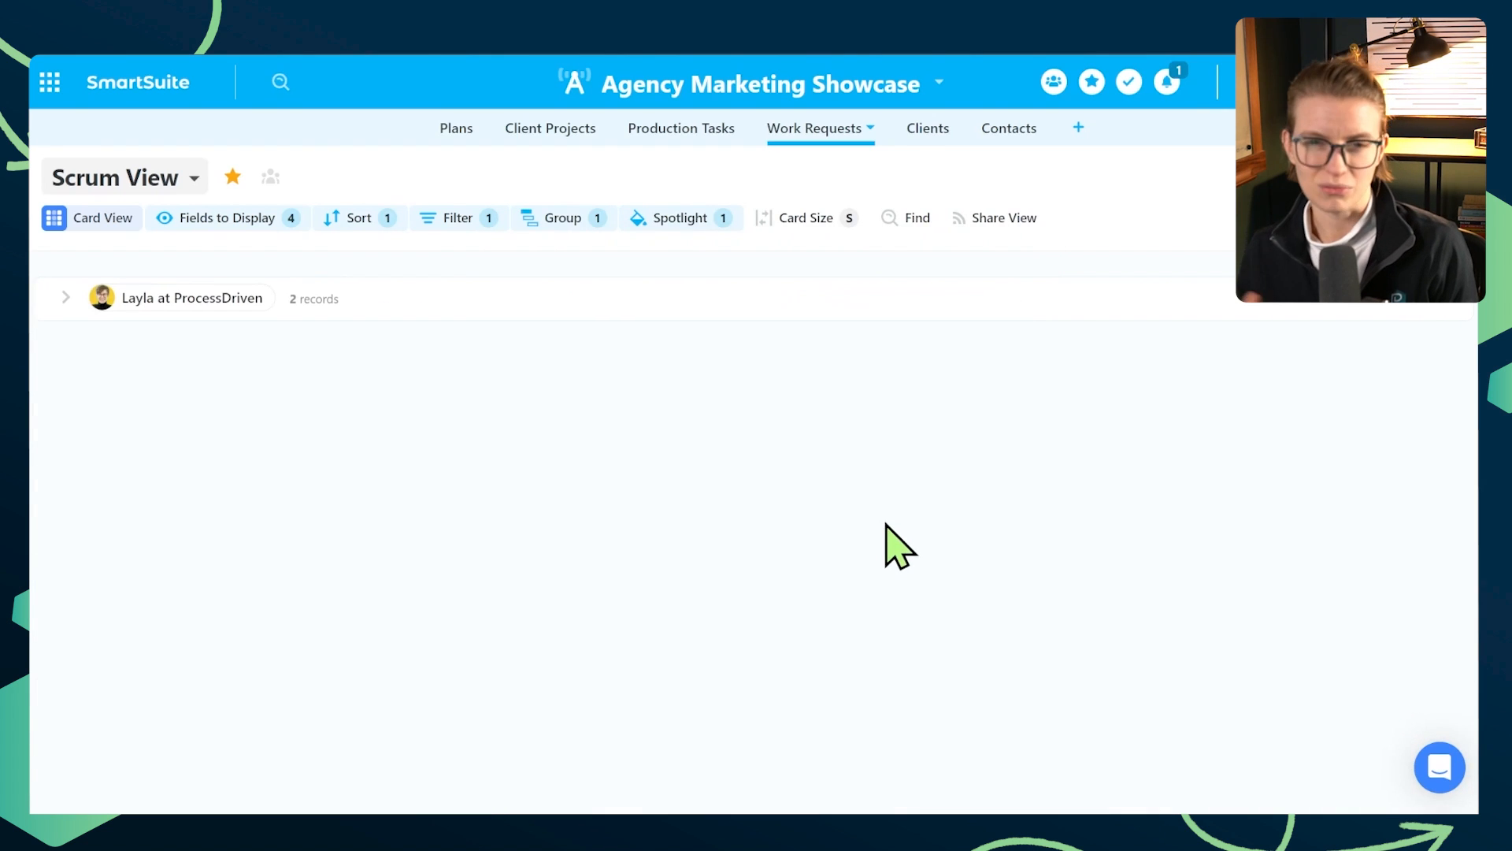
# - Reassign the "Image for Vender Assesments" request to another team member and save the record
pyautogui.click(65, 297)
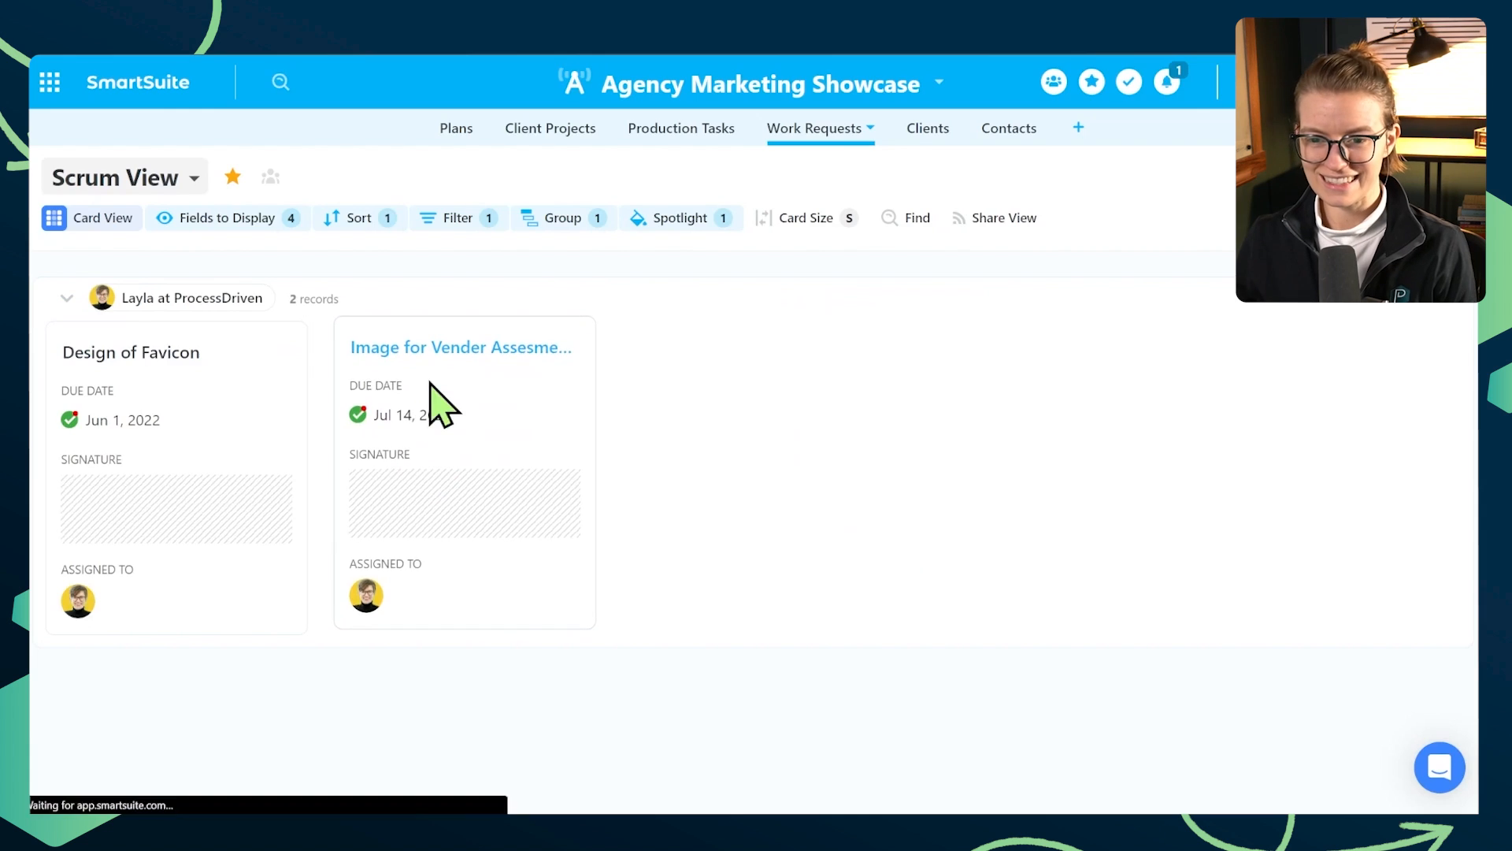
pyautogui.click(437, 401)
pyautogui.click(797, 658)
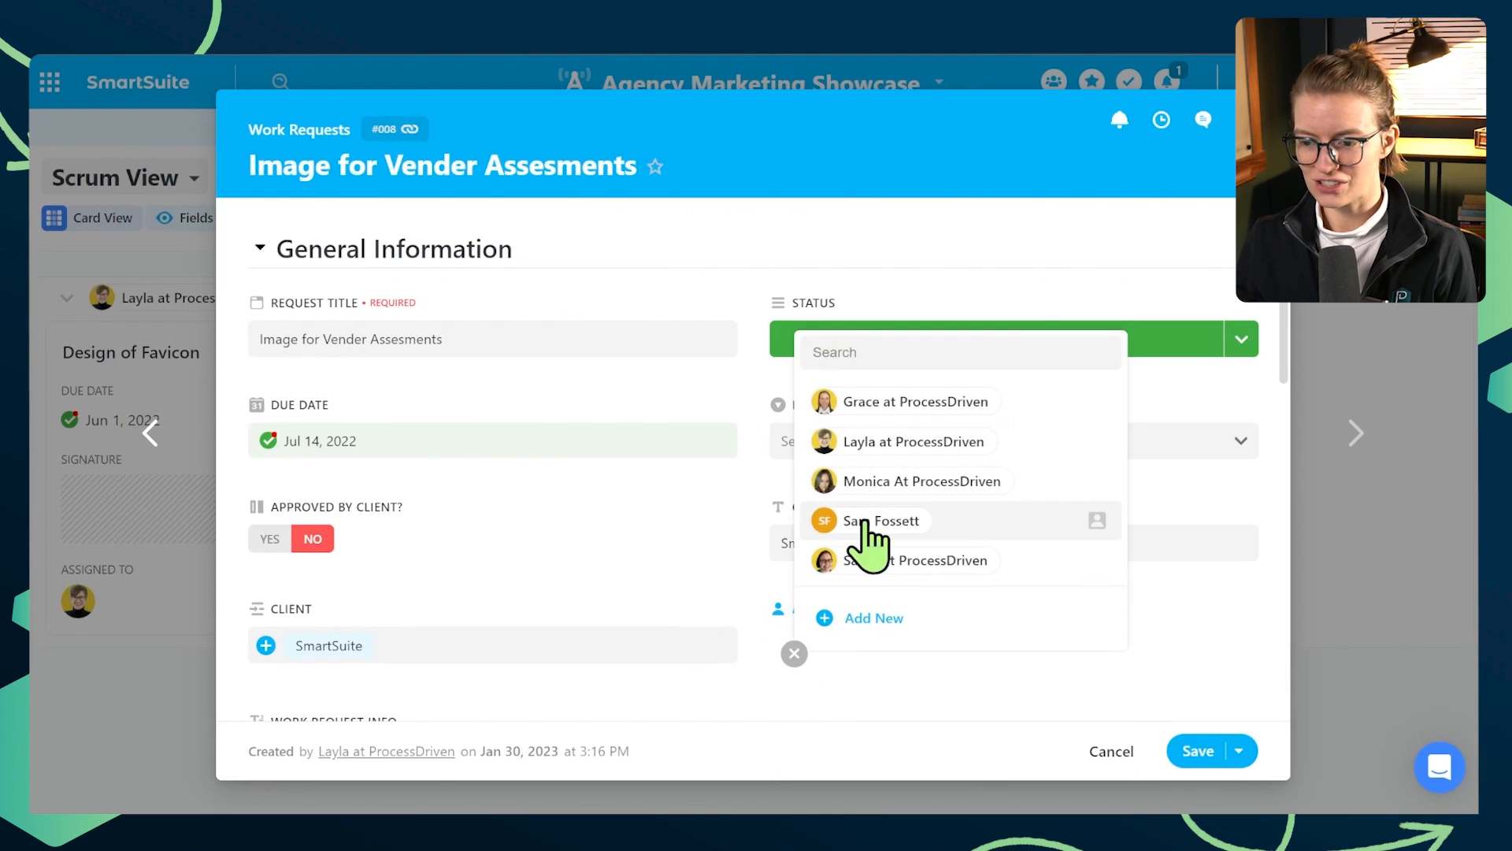
pyautogui.click(886, 481)
pyautogui.click(1193, 750)
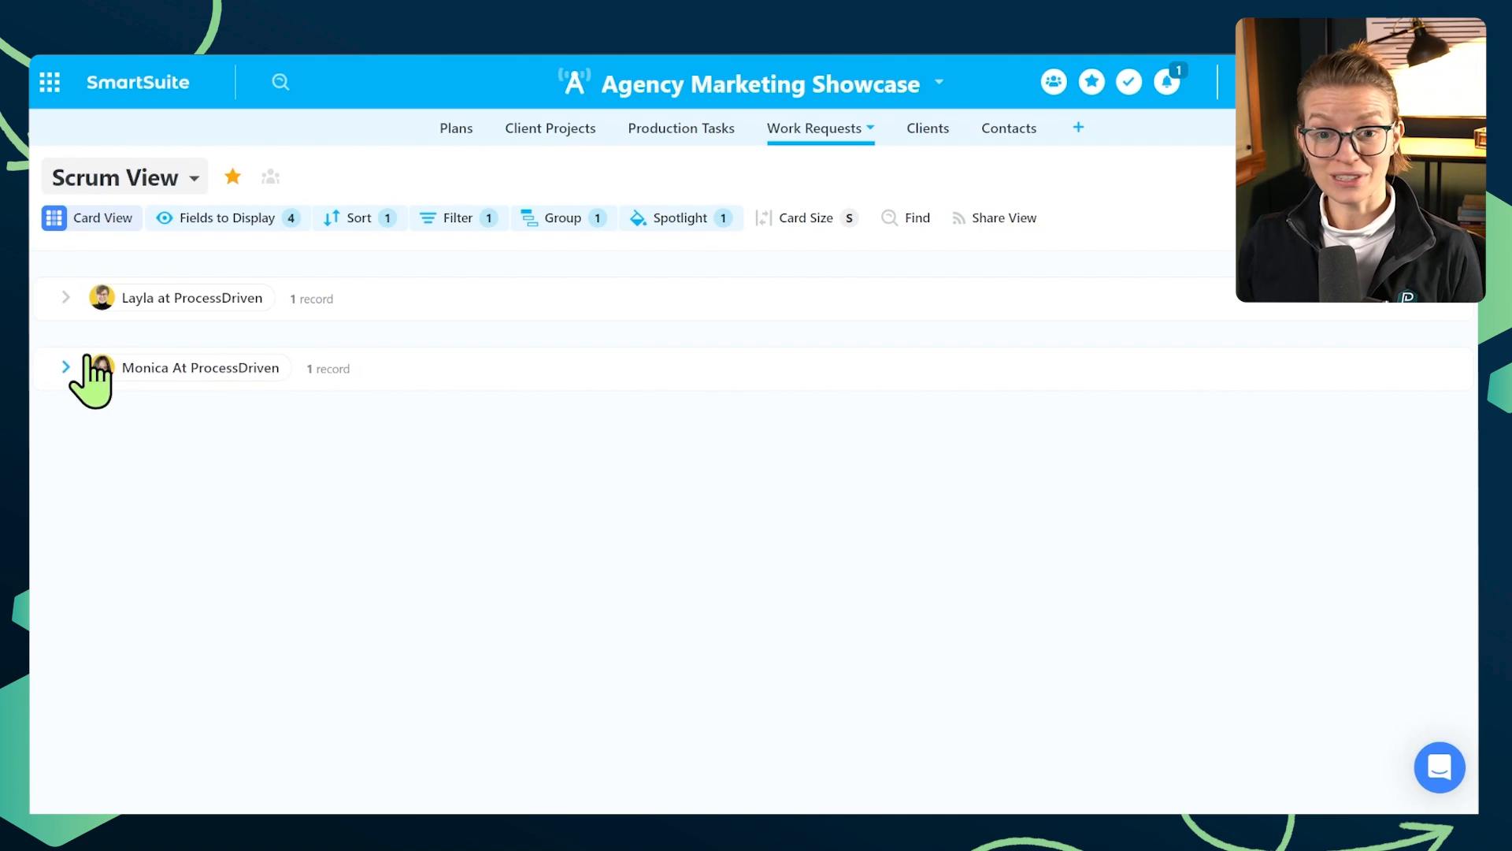
# - Expand and collapse the two assignee groups to review the cards under each person
pyautogui.click(66, 298)
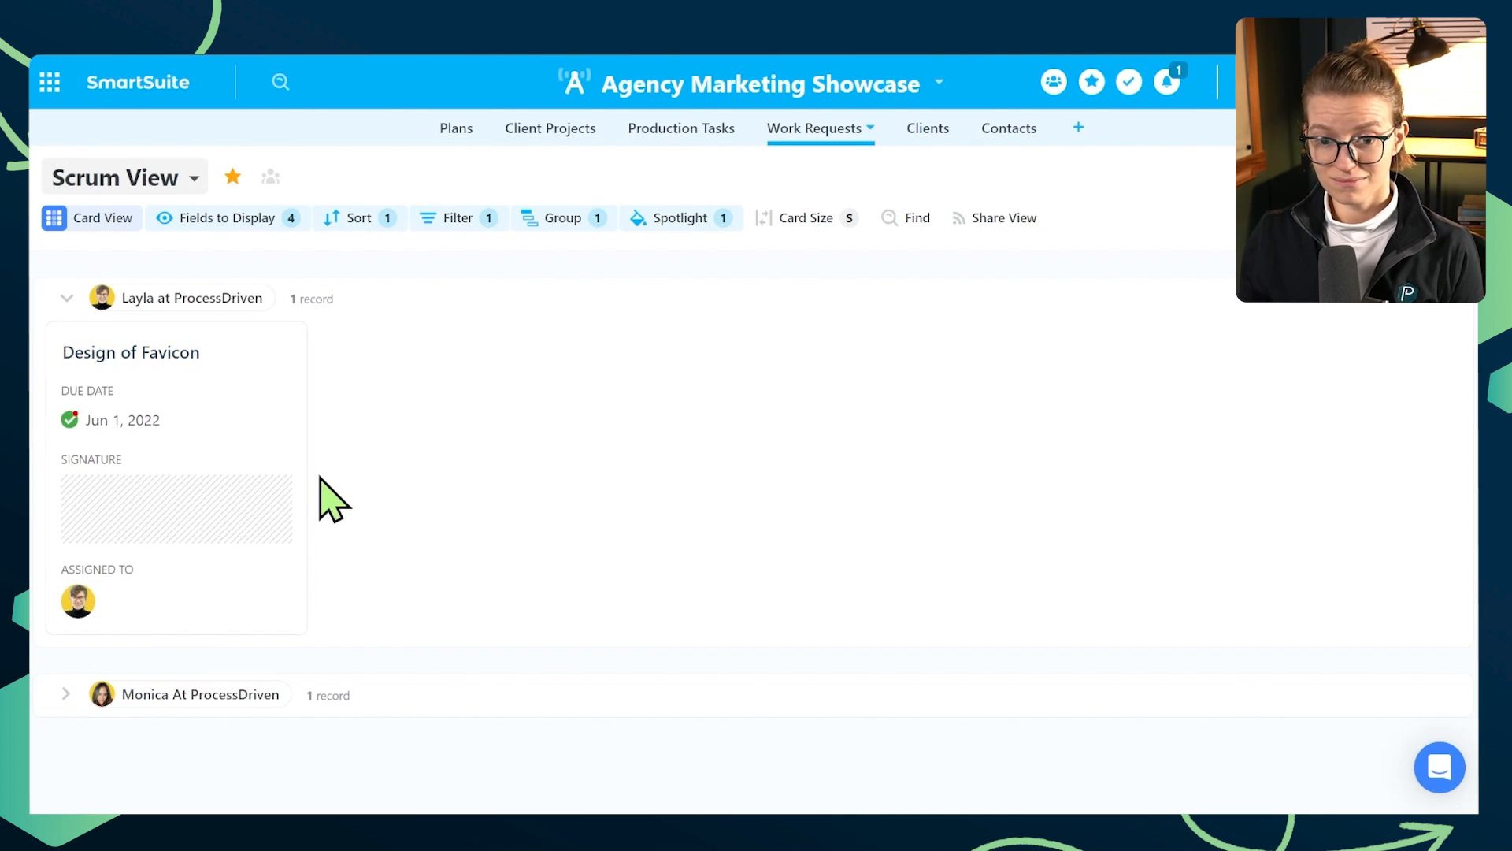
pyautogui.click(65, 695)
pyautogui.scroll(-3, 380, 589)
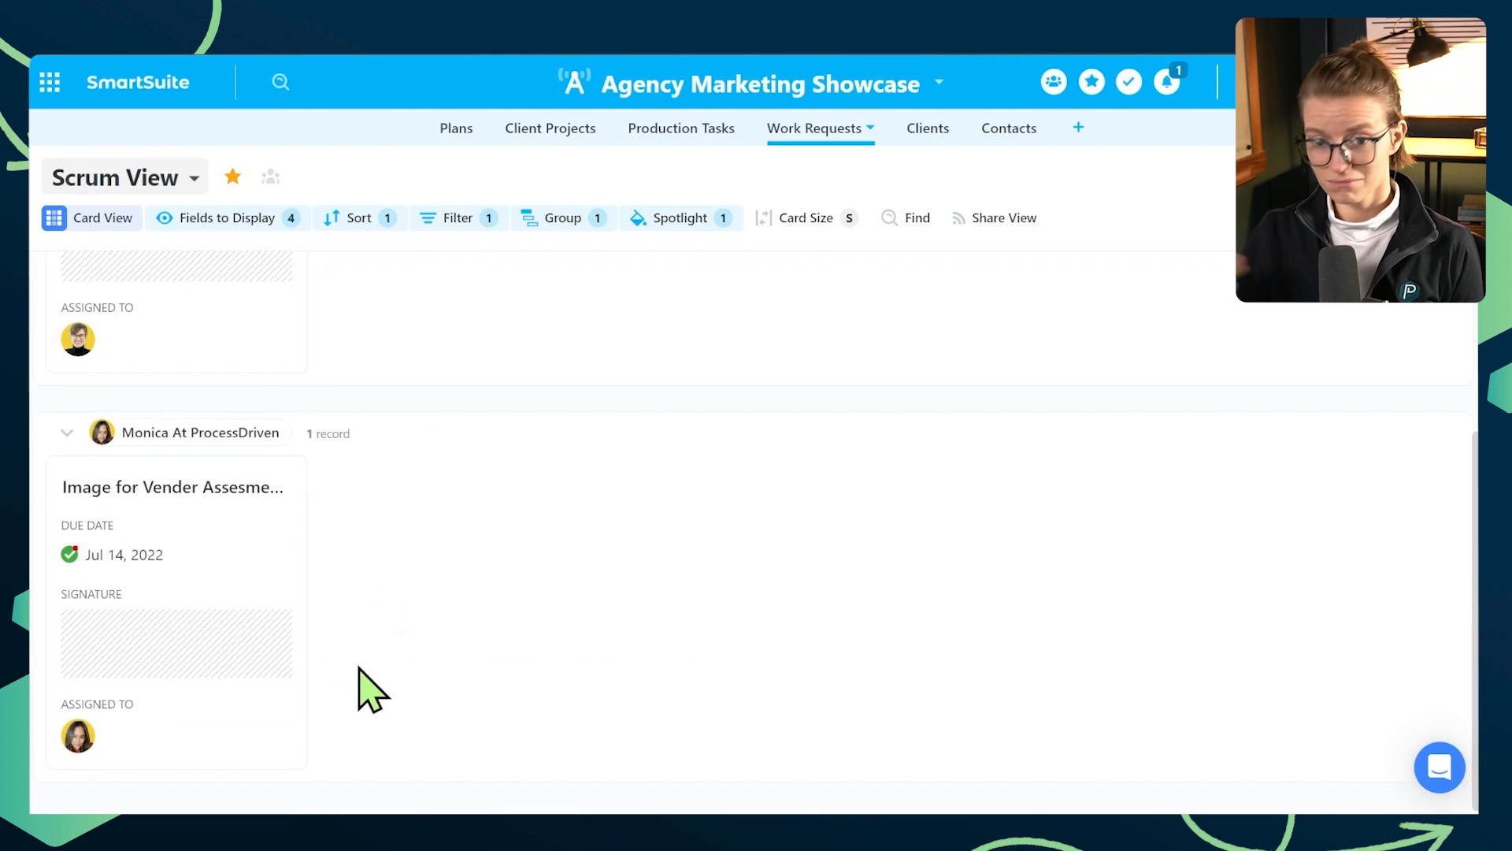
pyautogui.click(66, 432)
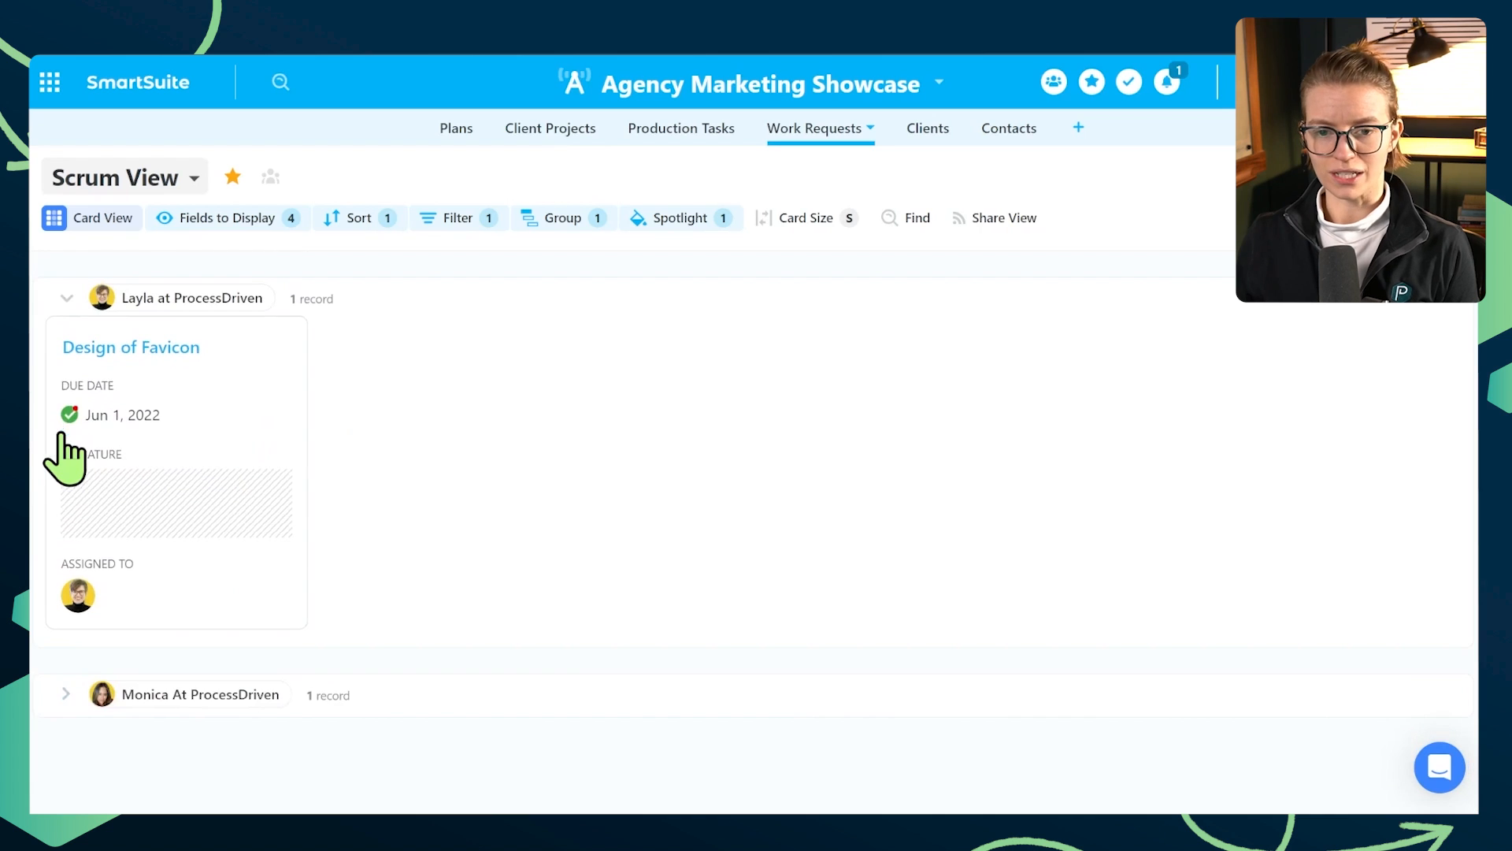
pyautogui.click(67, 299)
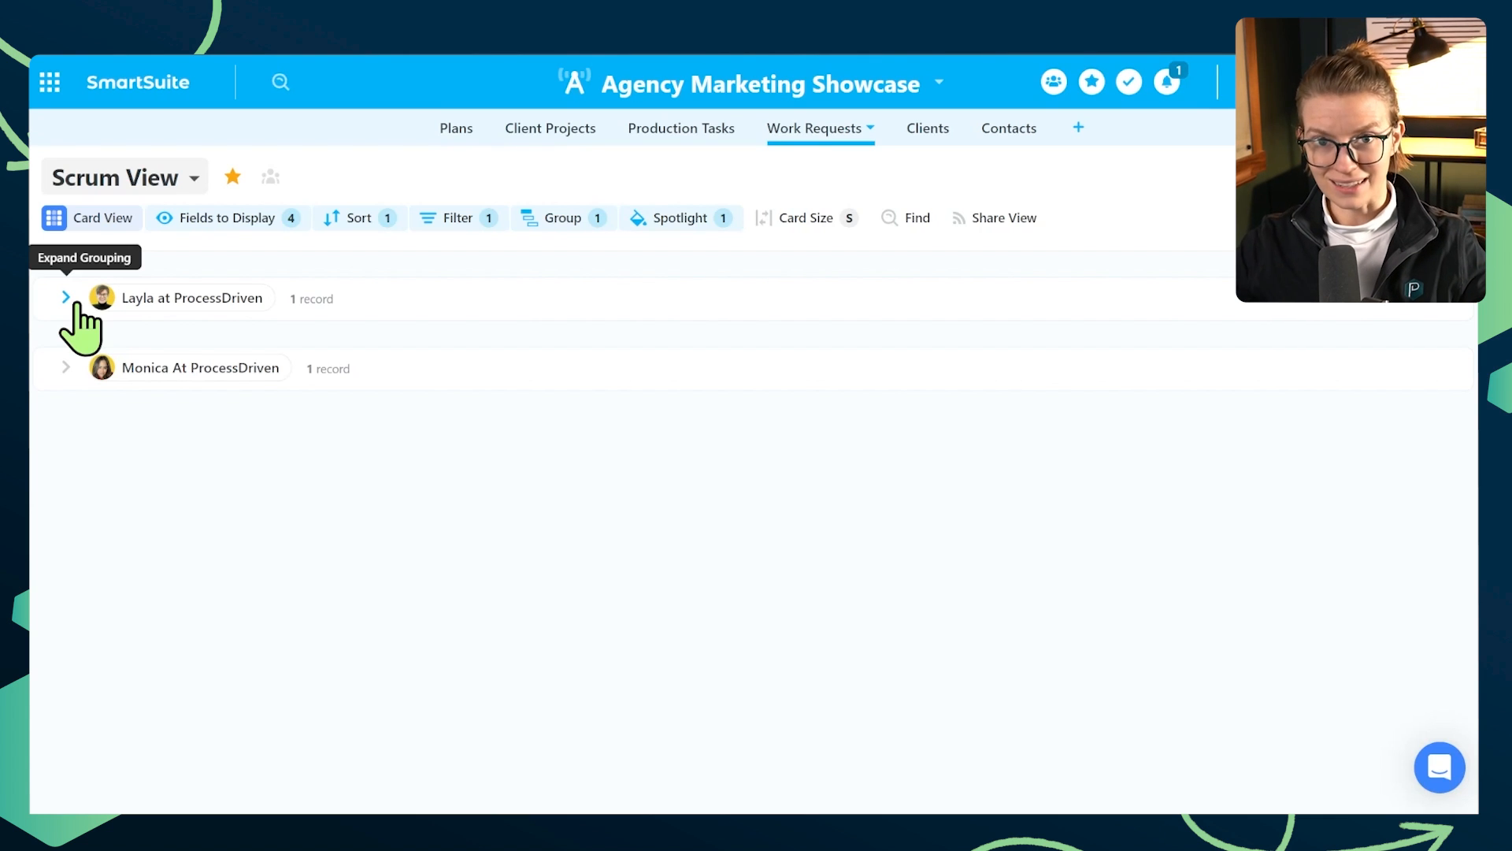
pyautogui.click(67, 298)
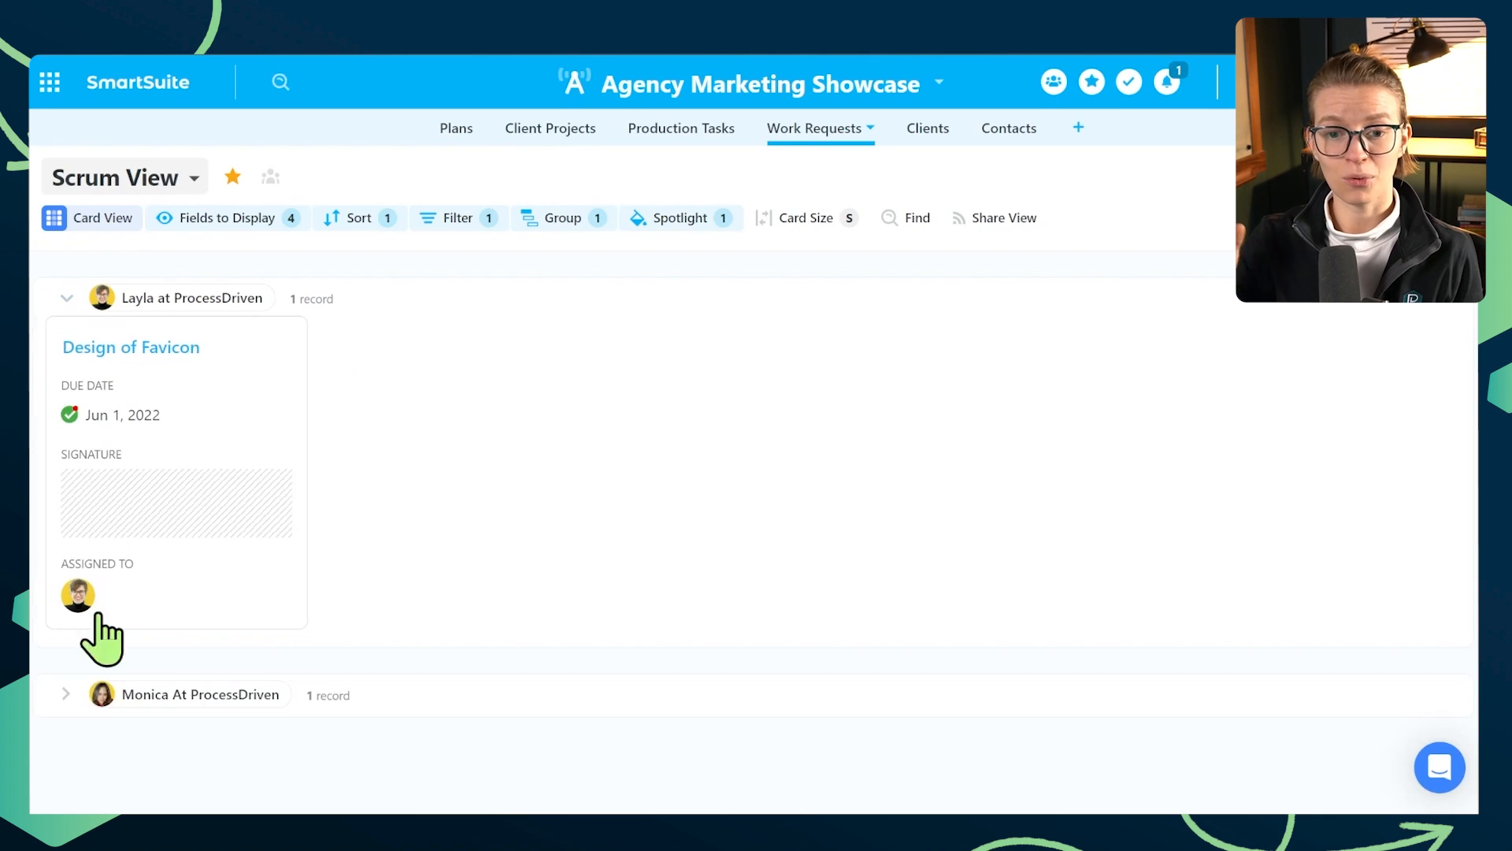
pyautogui.click(66, 693)
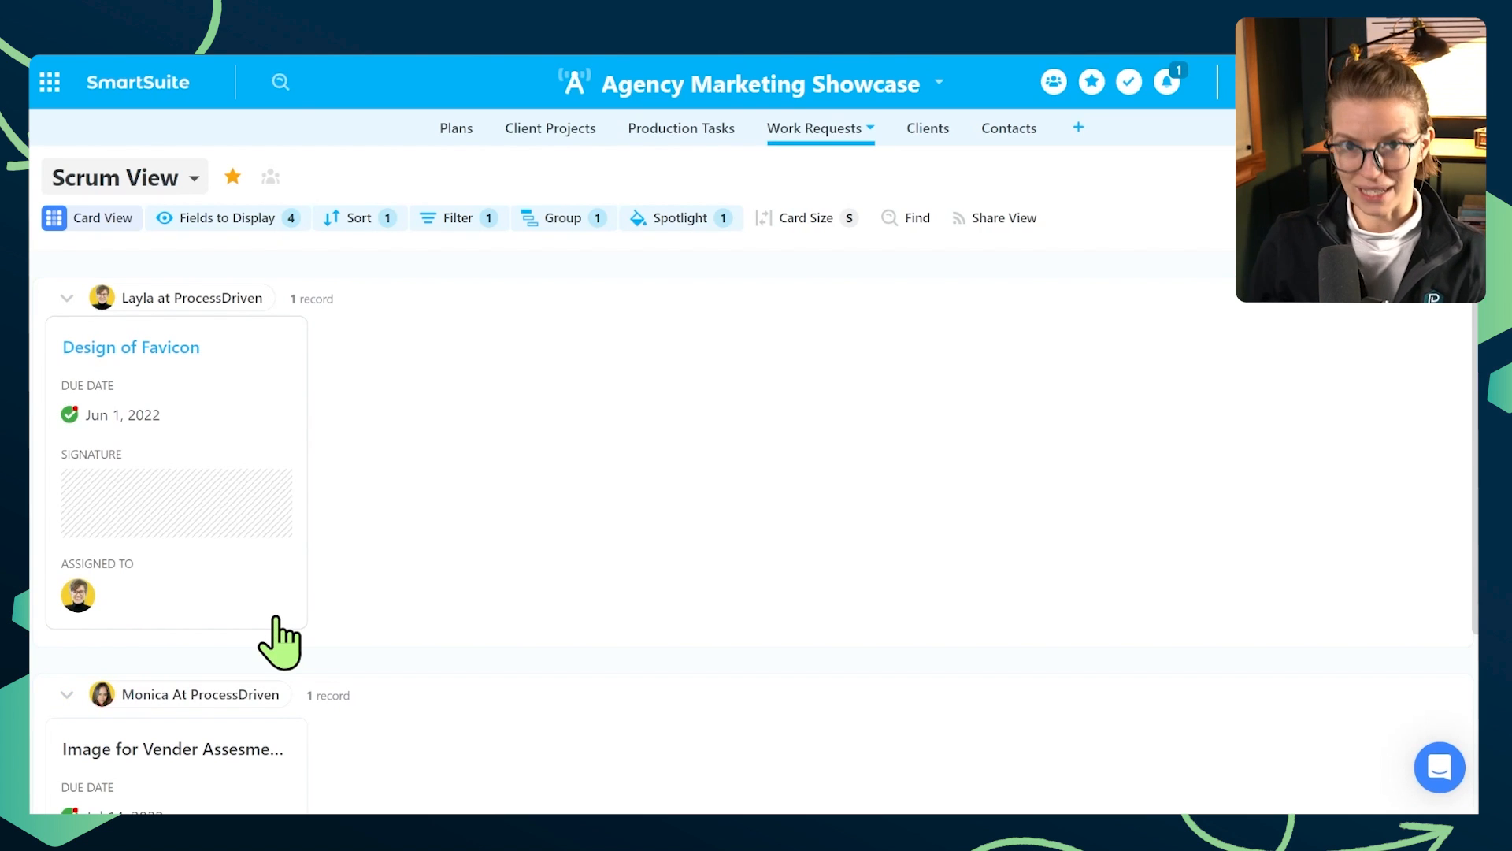
# - In the Works Requests by Company view, set the status of "Emailed Task: Test task" to Complete, and return to the Scrum View
pyautogui.click(453, 222)
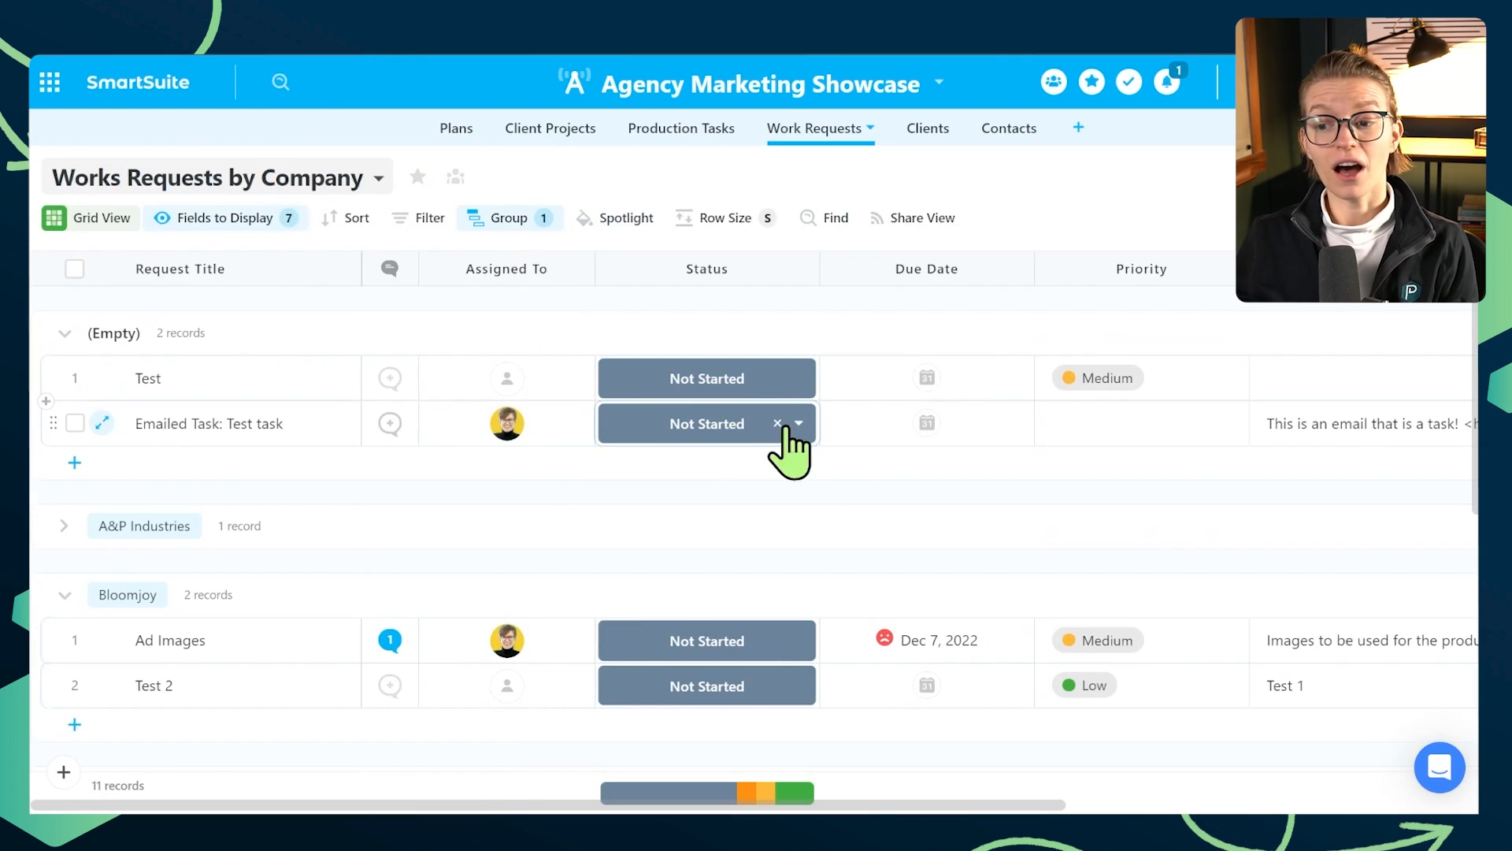
pyautogui.click(792, 424)
pyautogui.click(746, 620)
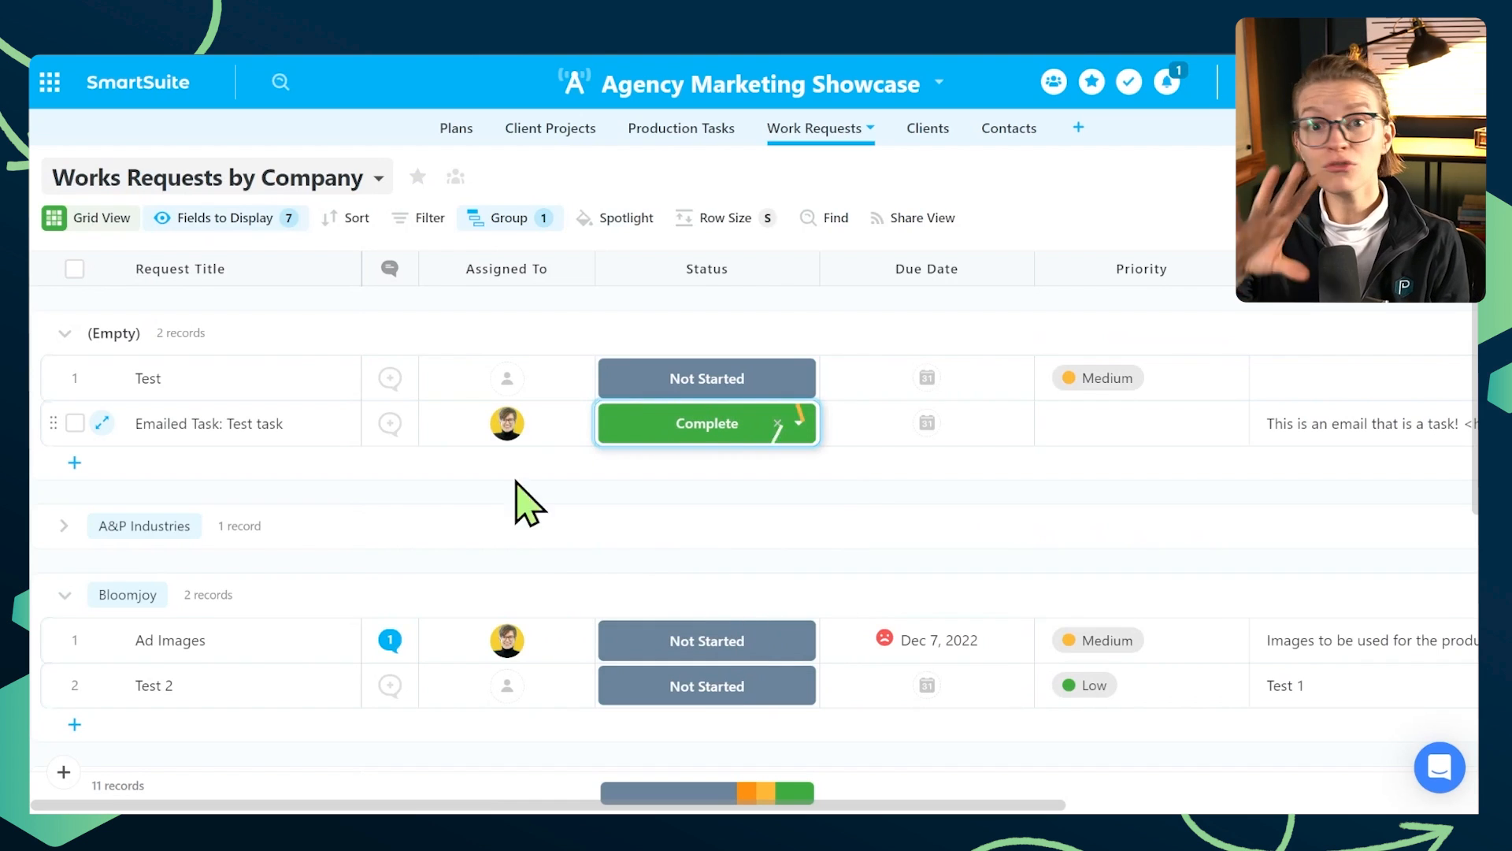
pyautogui.click(162, 185)
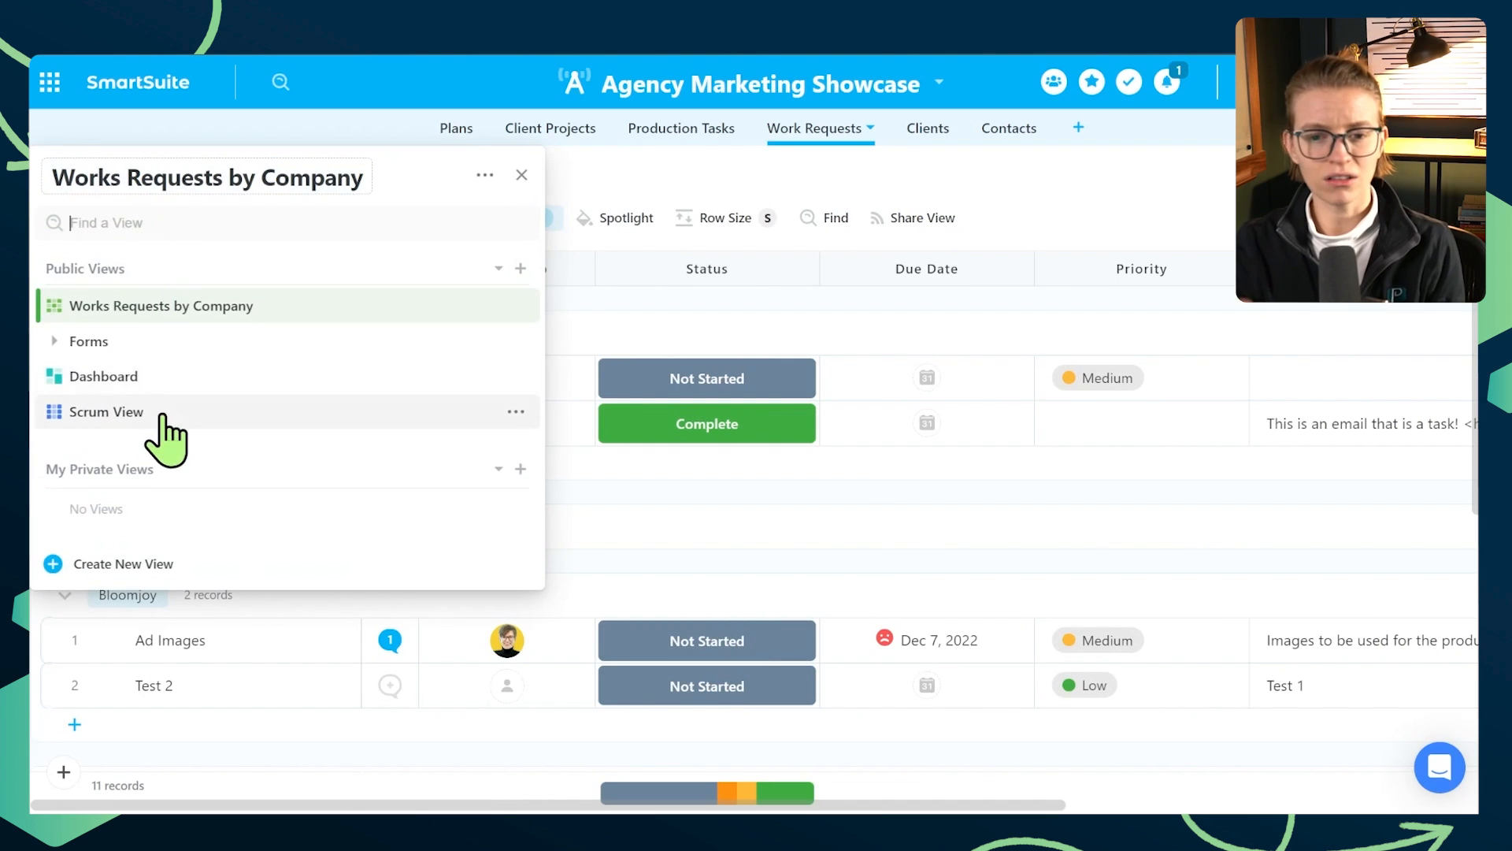
pyautogui.click(157, 414)
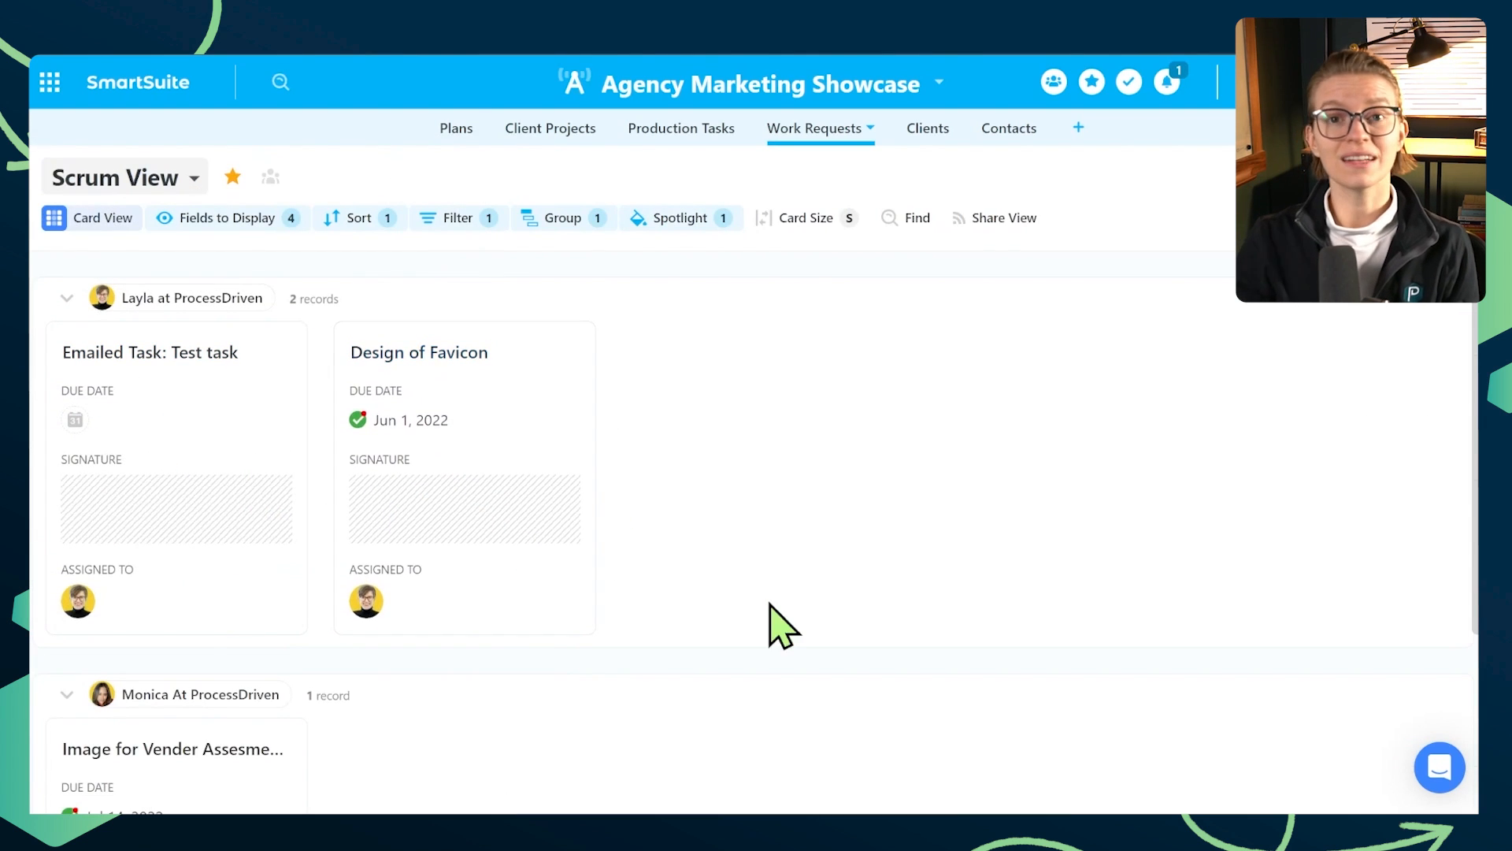